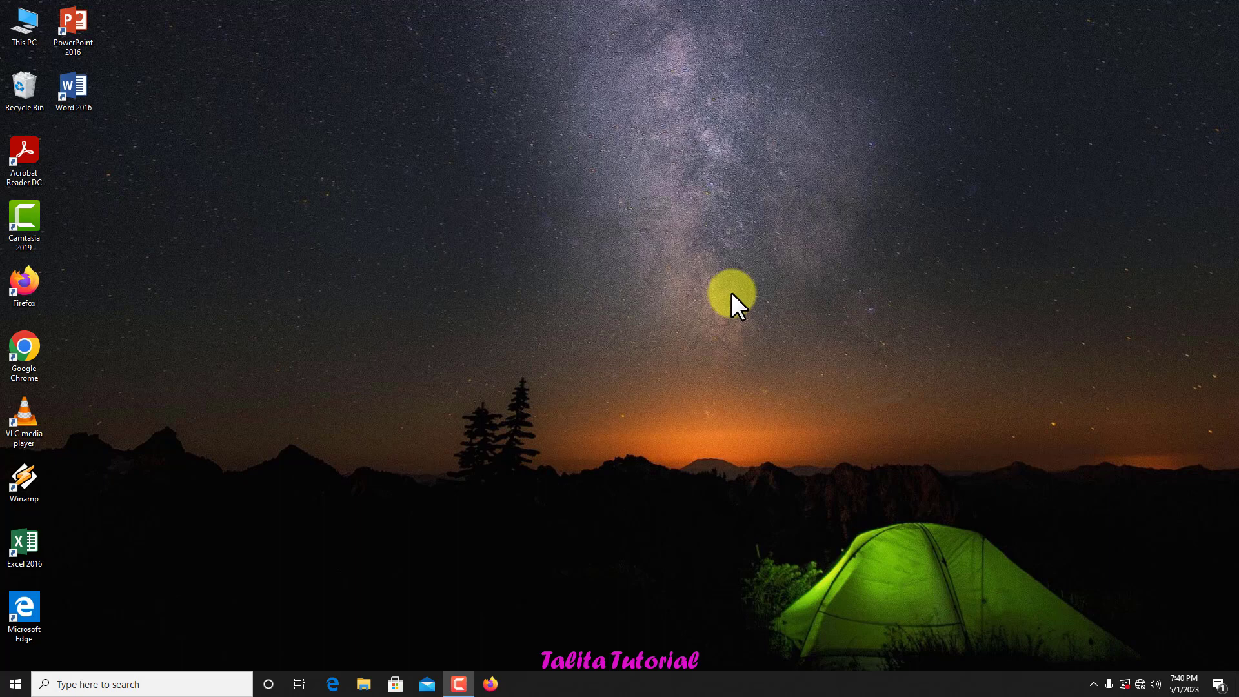
# Open the DATA TAMU UNDANGAN workbook from the DATA (D:) drive
pyautogui.click(363, 682)
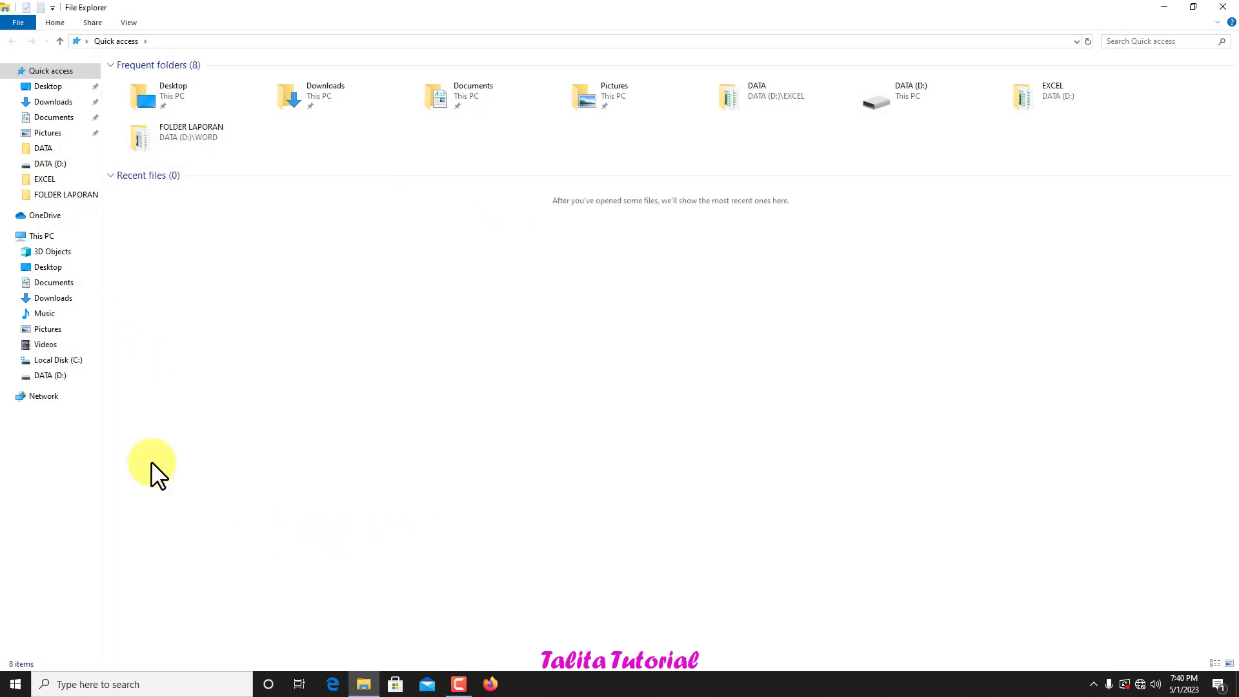
pyautogui.click(43, 376)
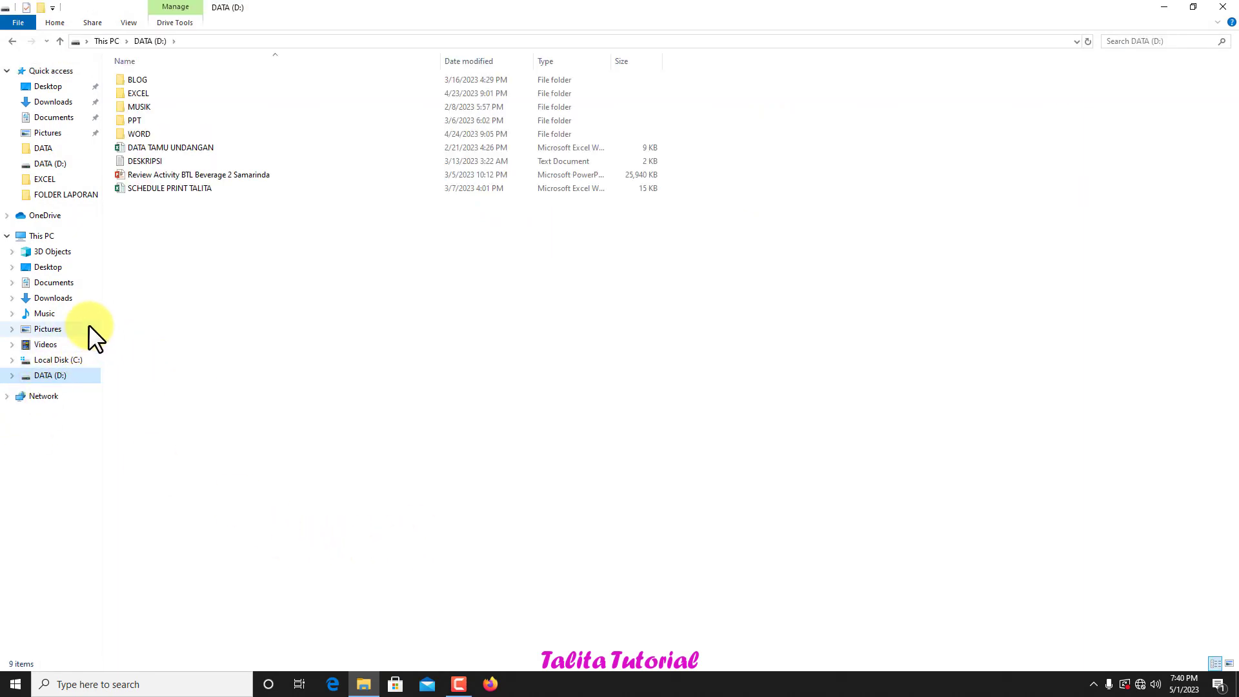
pyautogui.doubleClick(207, 148)
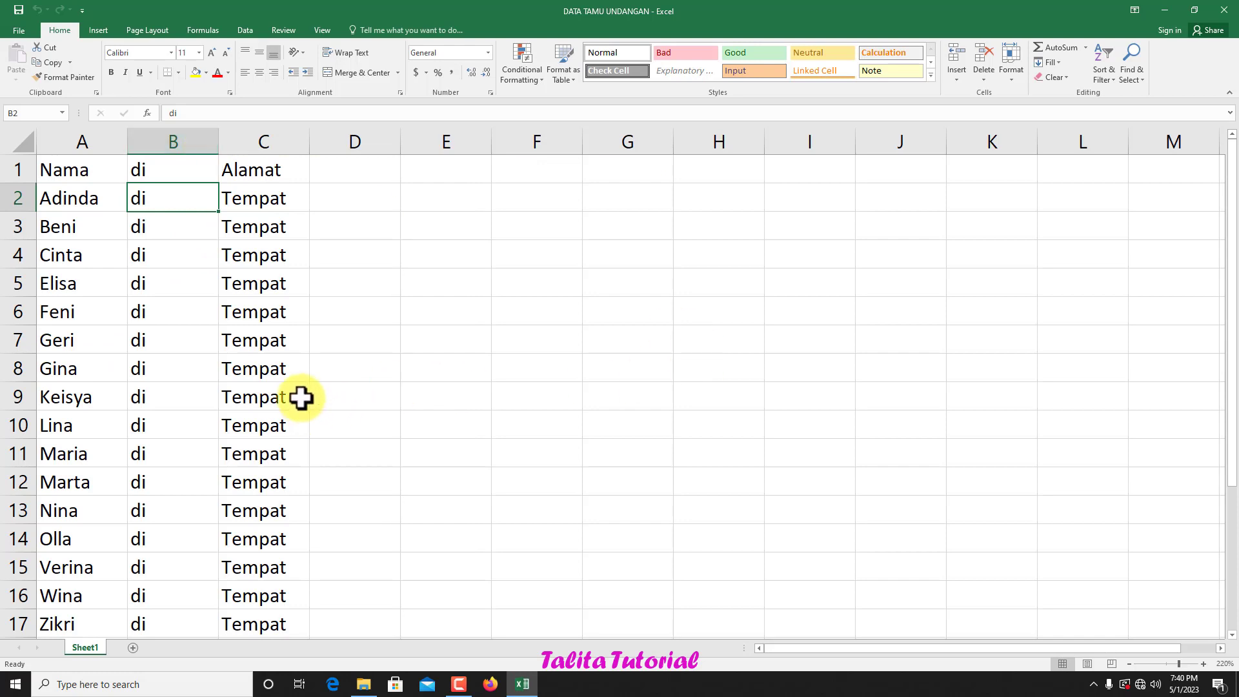
# Examine the guest list's Nama, di and Alamat headings and the address entries below them
pyautogui.click(251, 257)
pyautogui.click(241, 302)
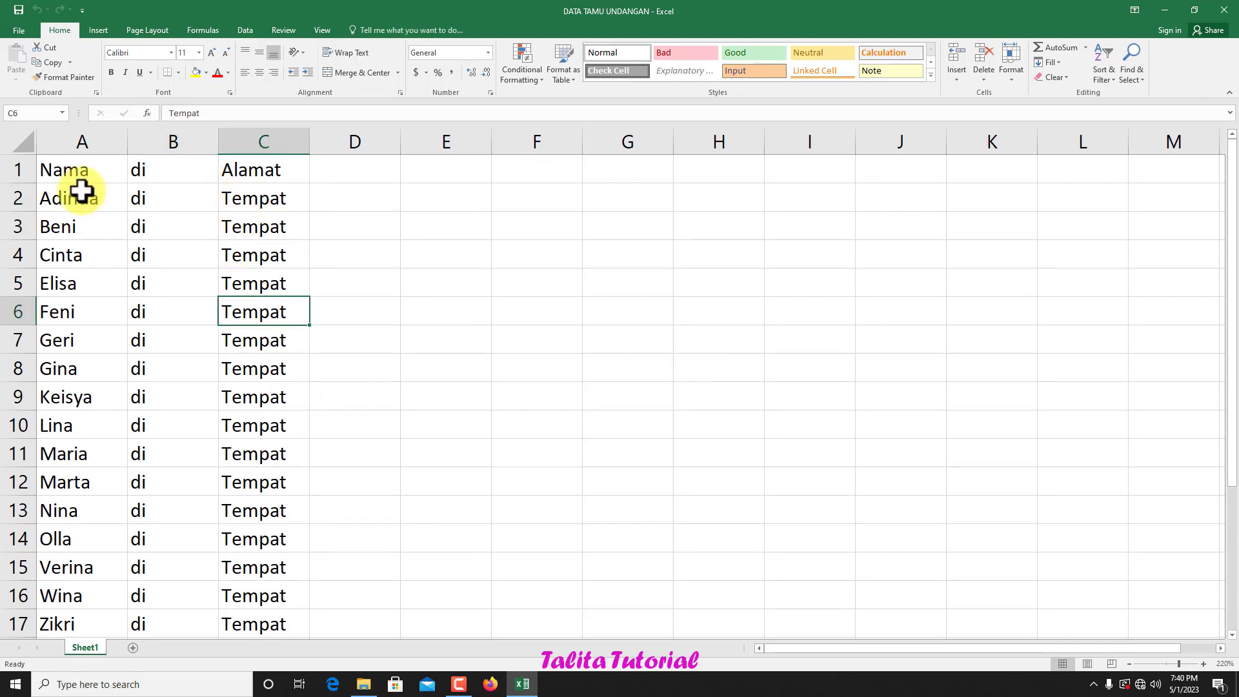
pyautogui.click(67, 171)
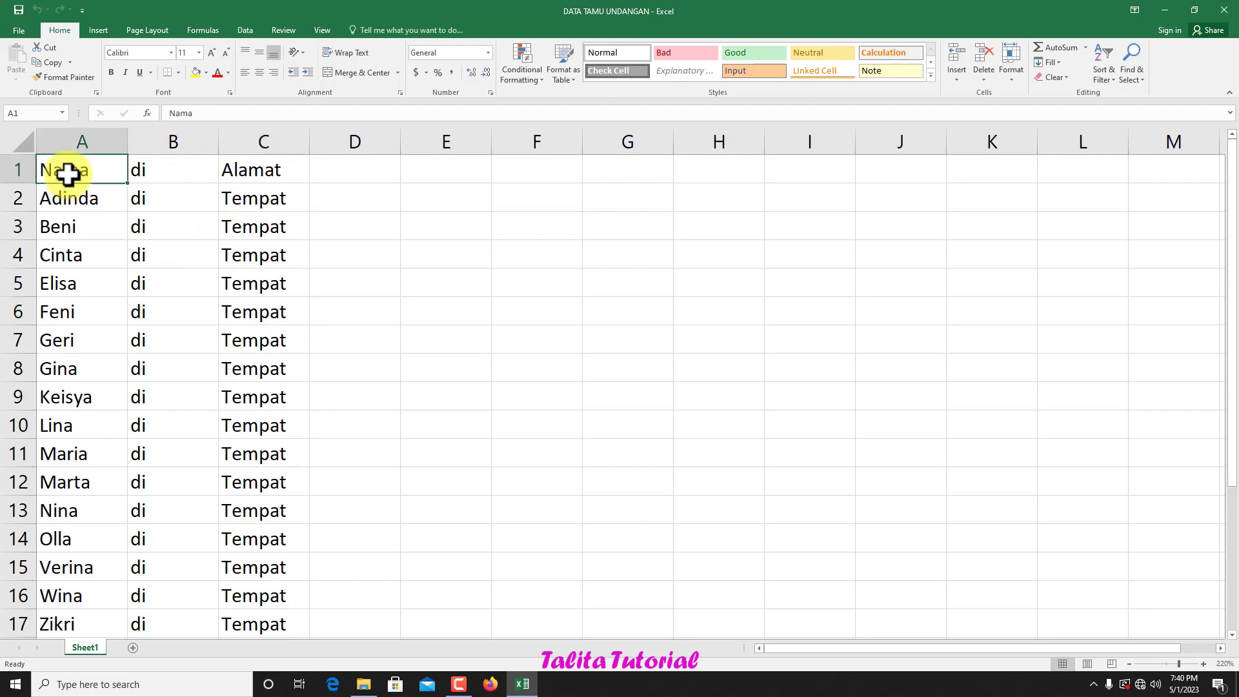
pyautogui.click(154, 172)
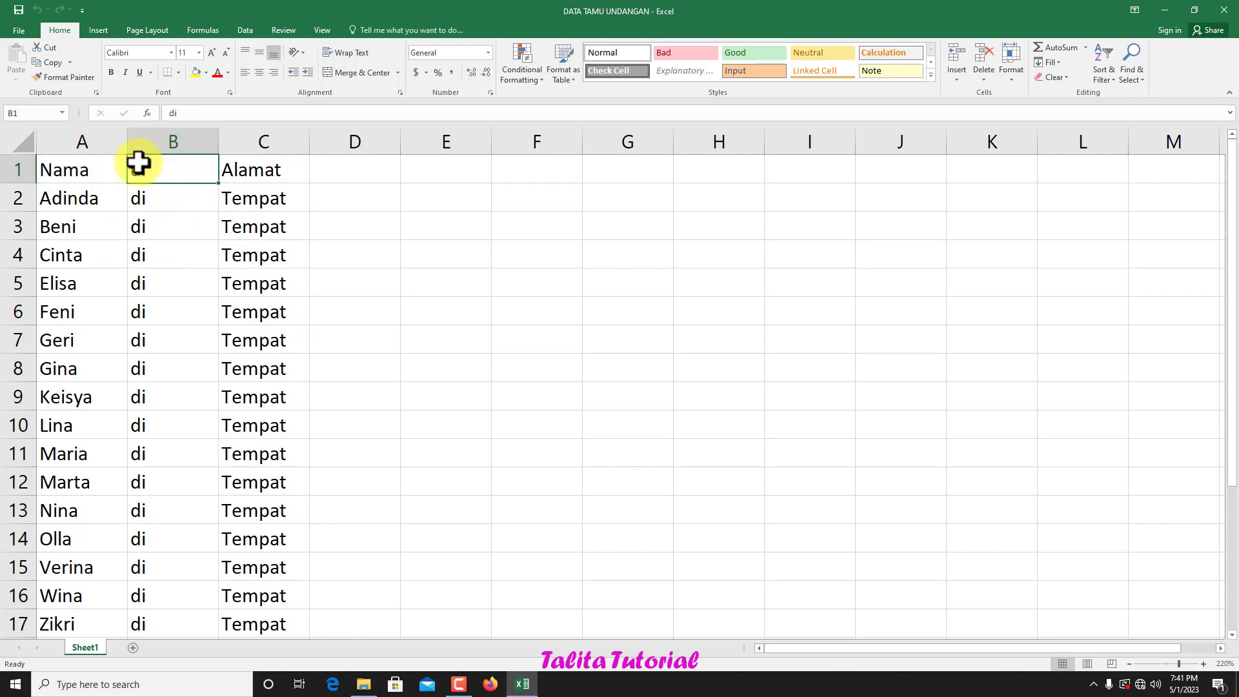
pyautogui.click(253, 167)
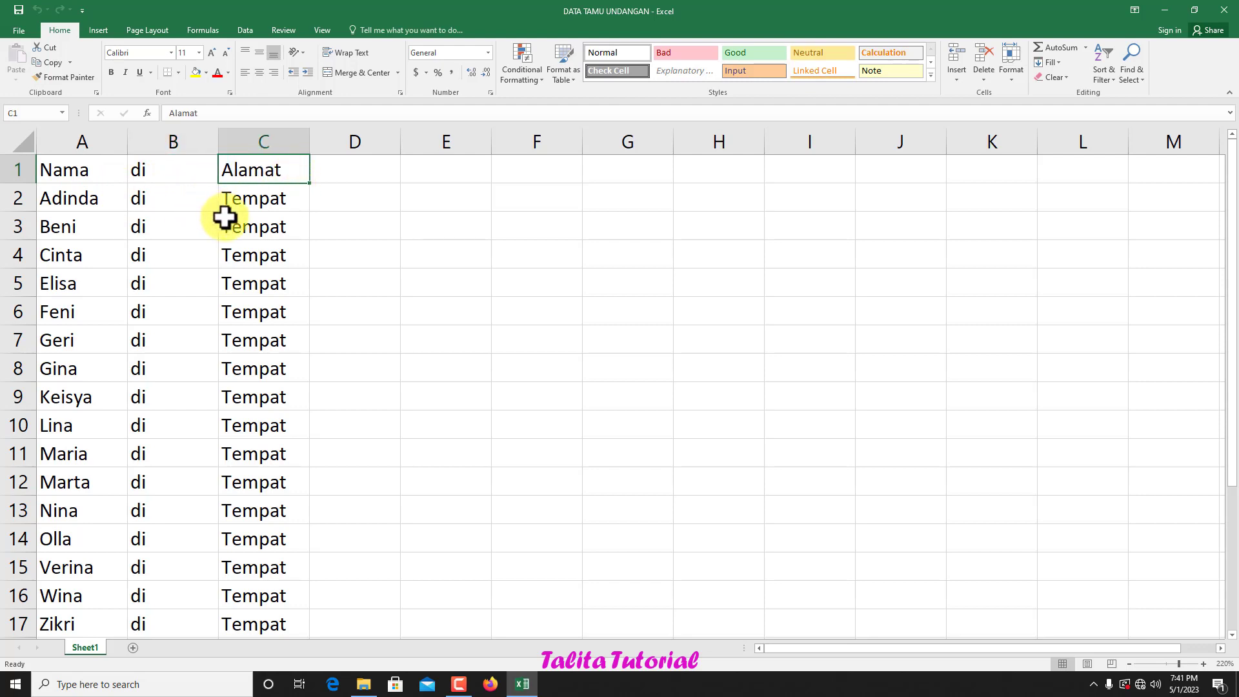
pyautogui.click(262, 273)
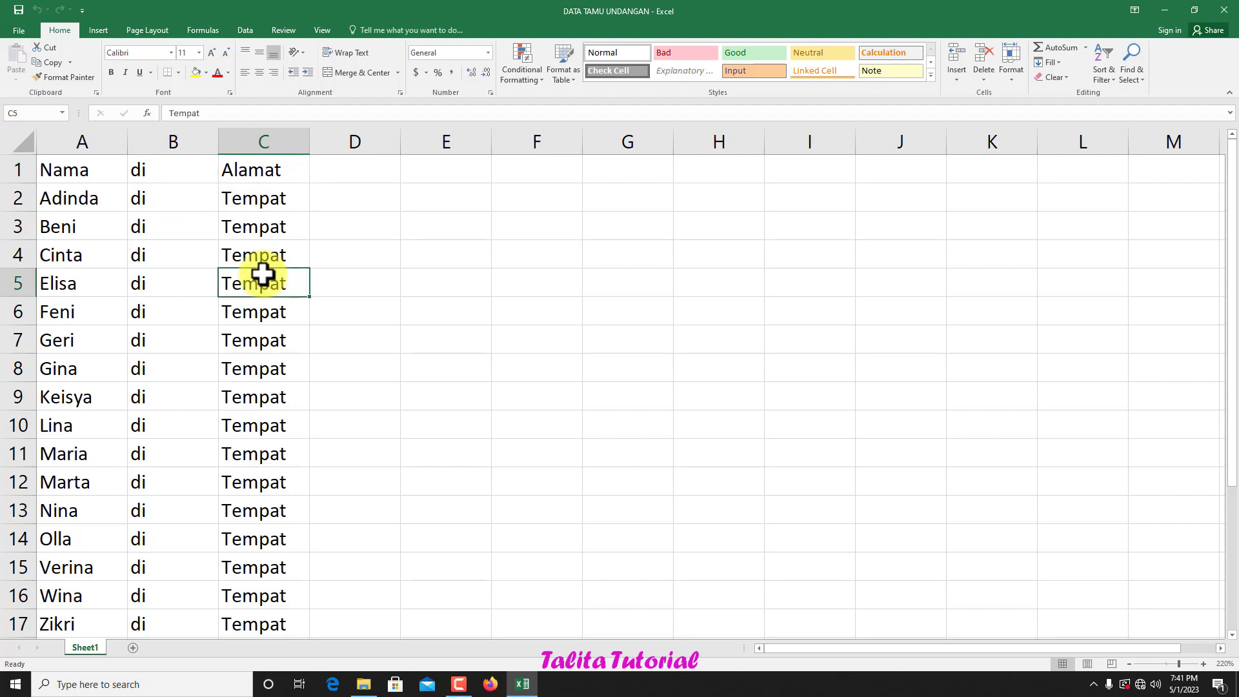
pyautogui.click(252, 201)
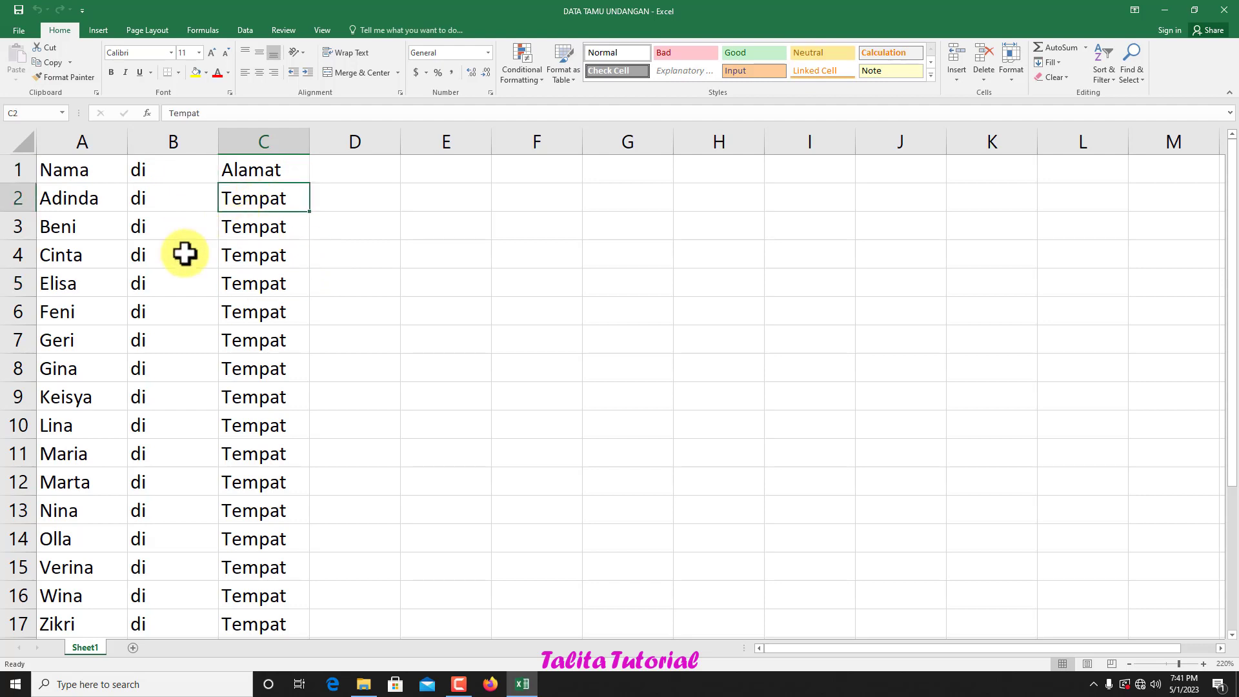
pyautogui.click(249, 171)
pyautogui.click(238, 194)
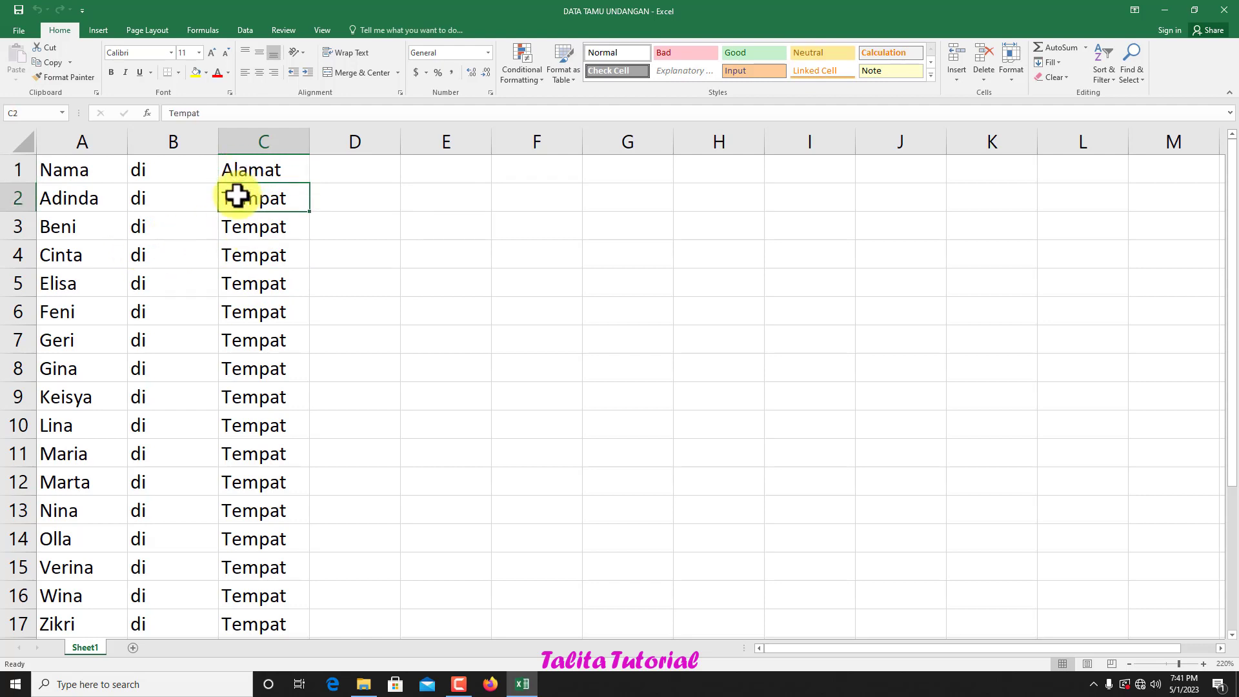
pyautogui.click(266, 225)
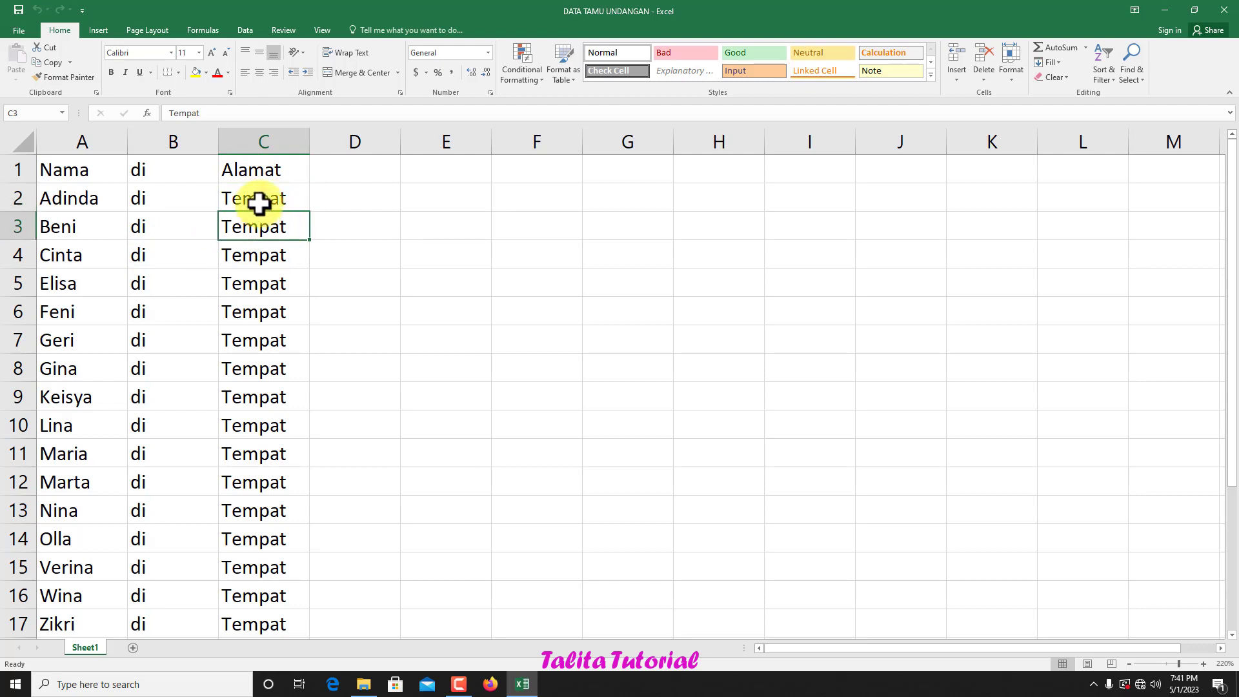
pyautogui.click(257, 200)
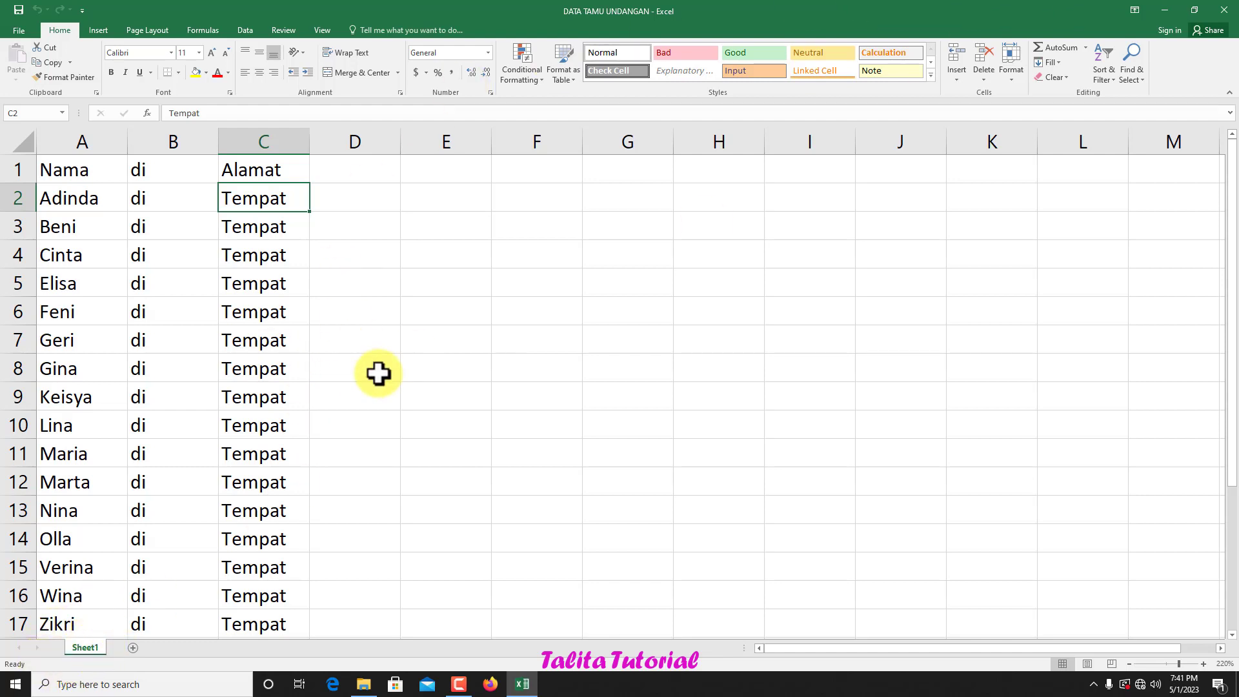
# Close the guest list workbook and File Explorer, and create a blank document in Word 2016
pyautogui.click(1224, 10)
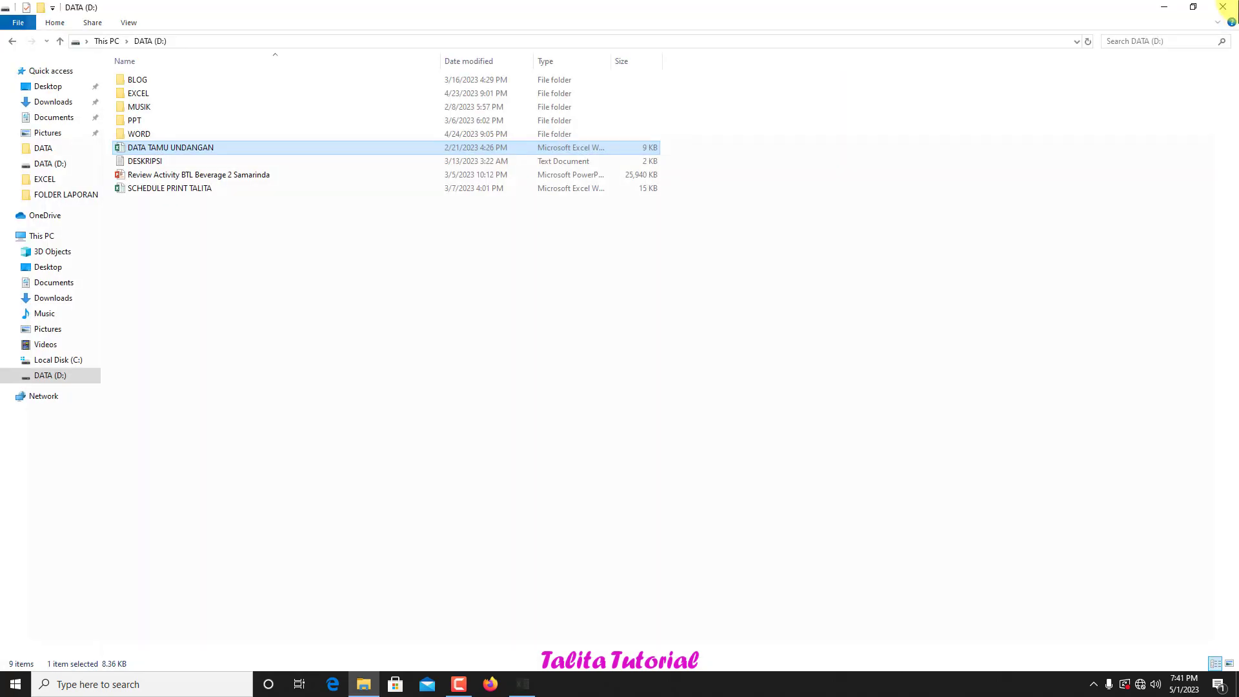
pyautogui.click(1226, 8)
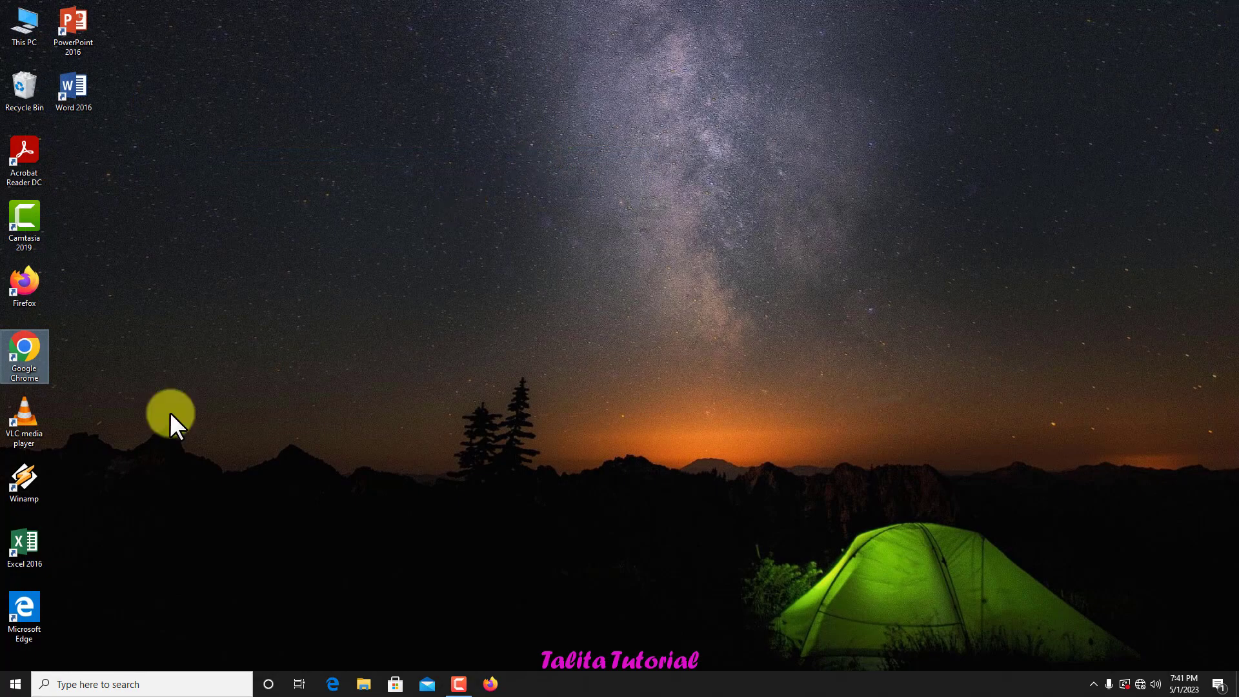
pyautogui.click(103, 680)
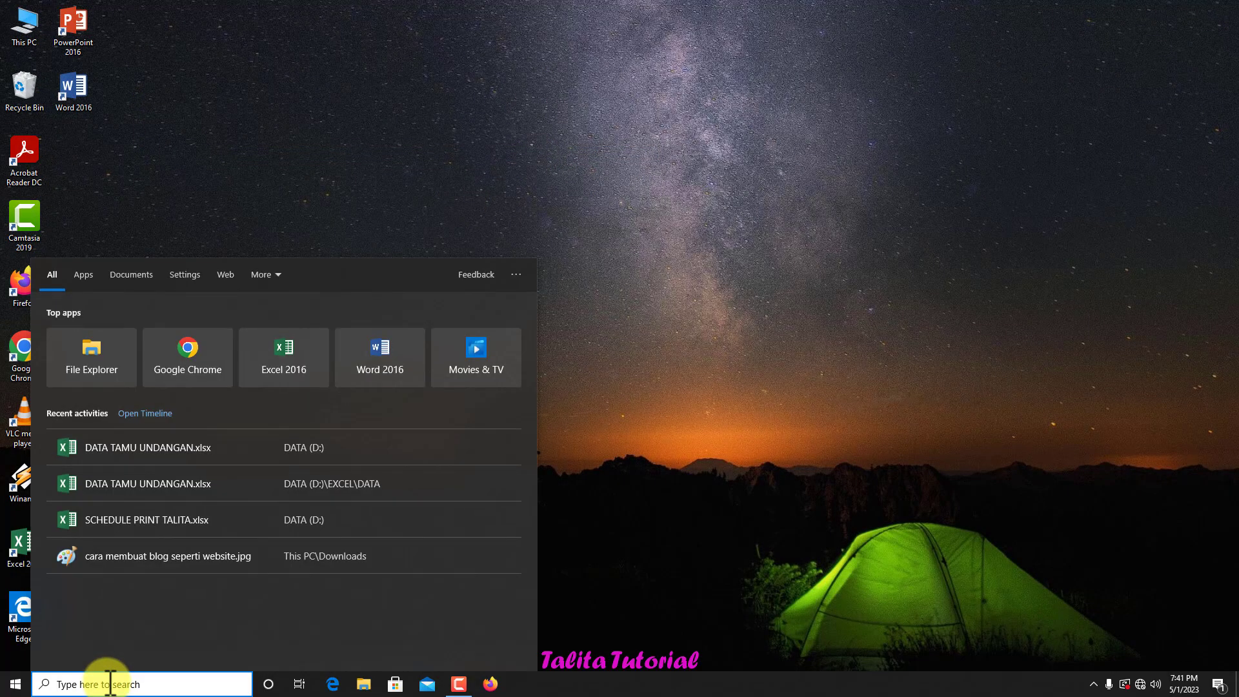
pyautogui.click(379, 356)
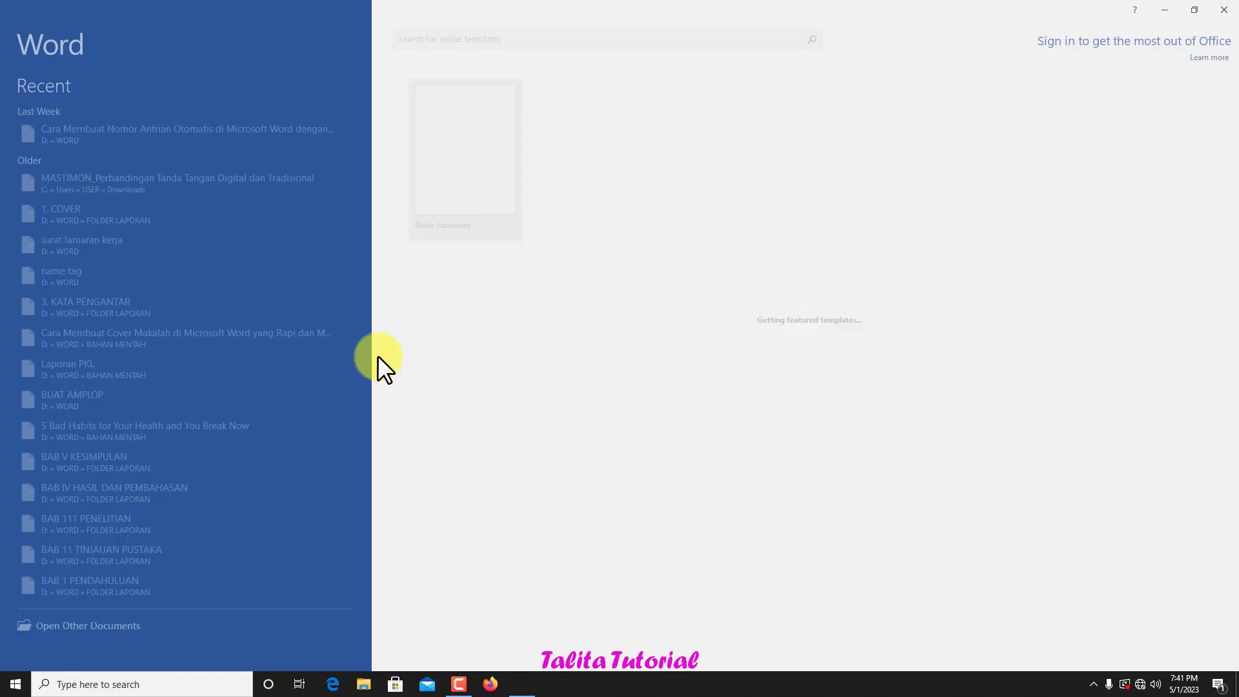
pyautogui.click(445, 137)
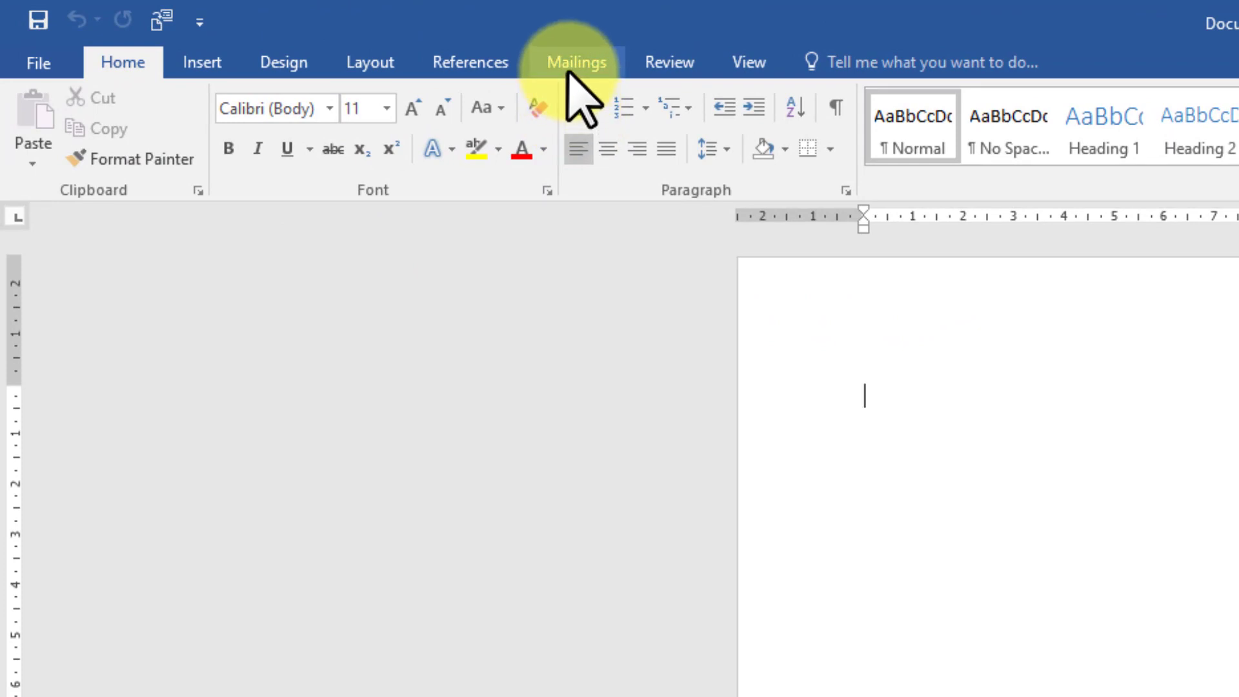
# Start a mail merge of the Labels type in the blank document
pyautogui.click(568, 71)
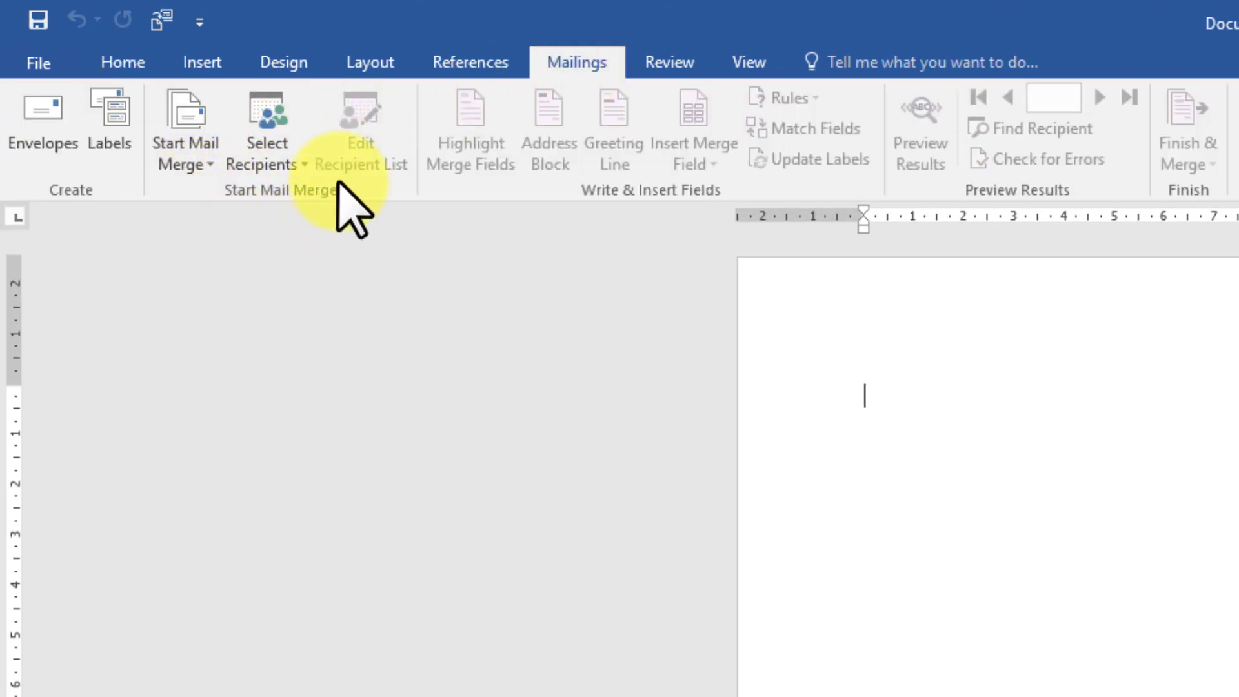
pyautogui.click(204, 162)
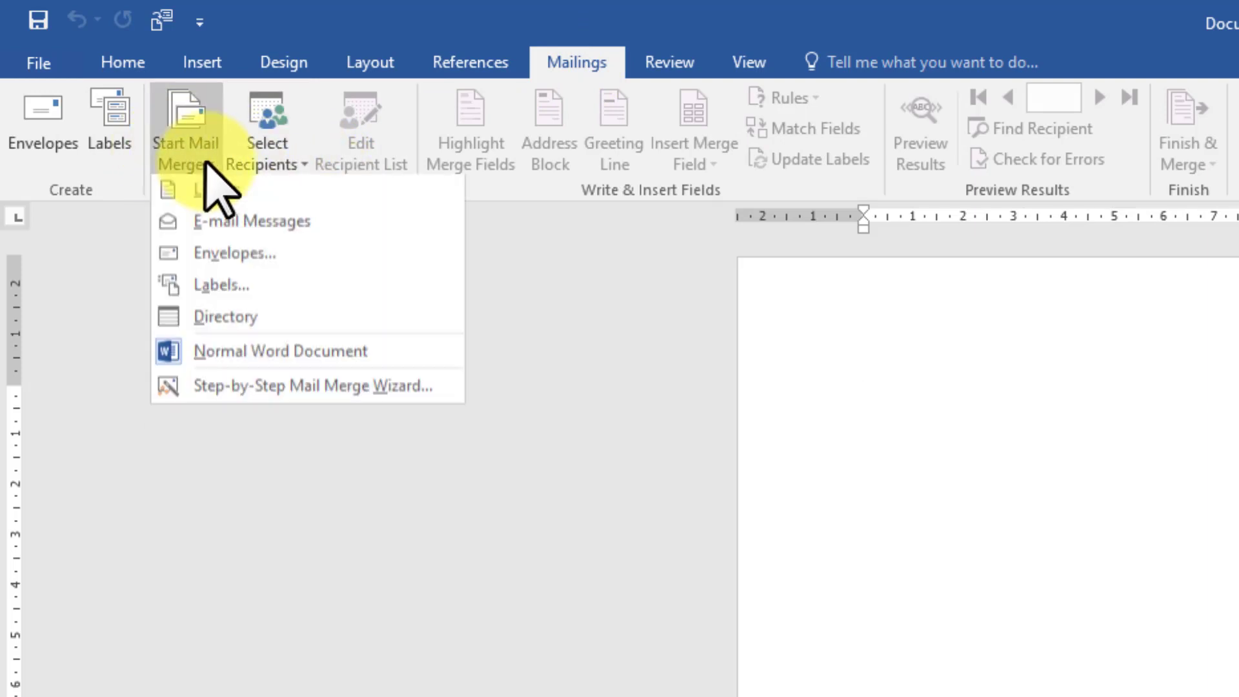
pyautogui.click(221, 287)
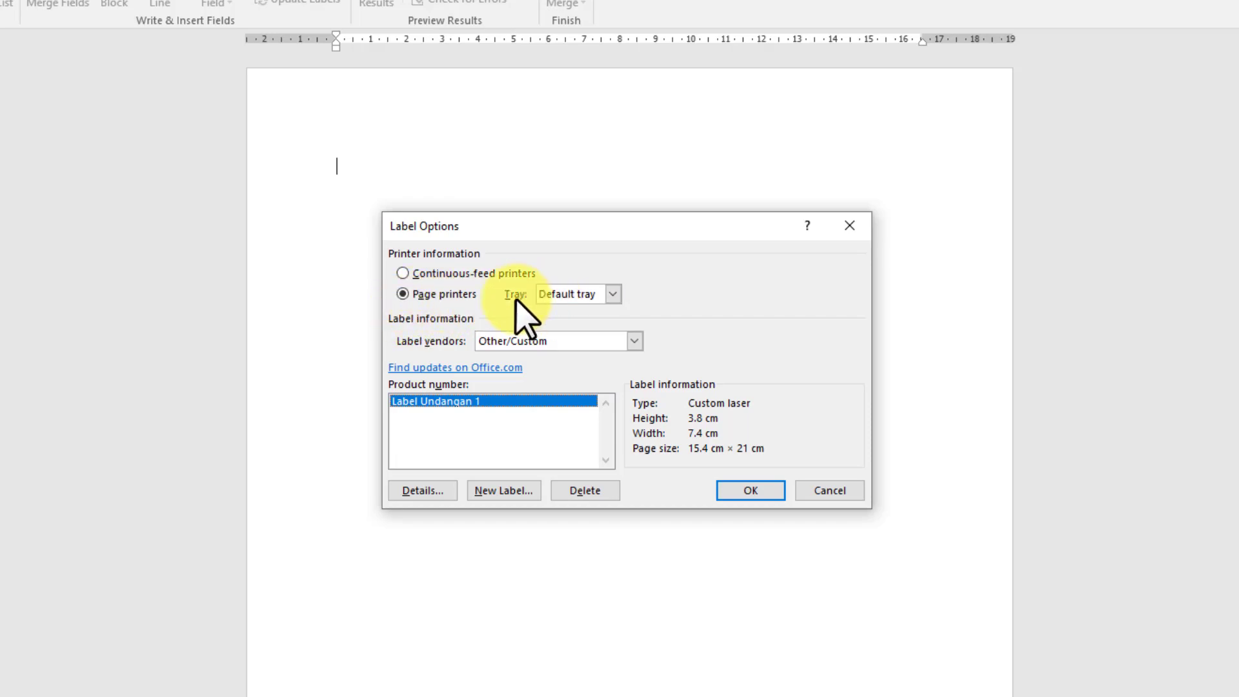
# Choose Default tray for the page printer and keep Other/Custom as the label vendor
pyautogui.click(605, 297)
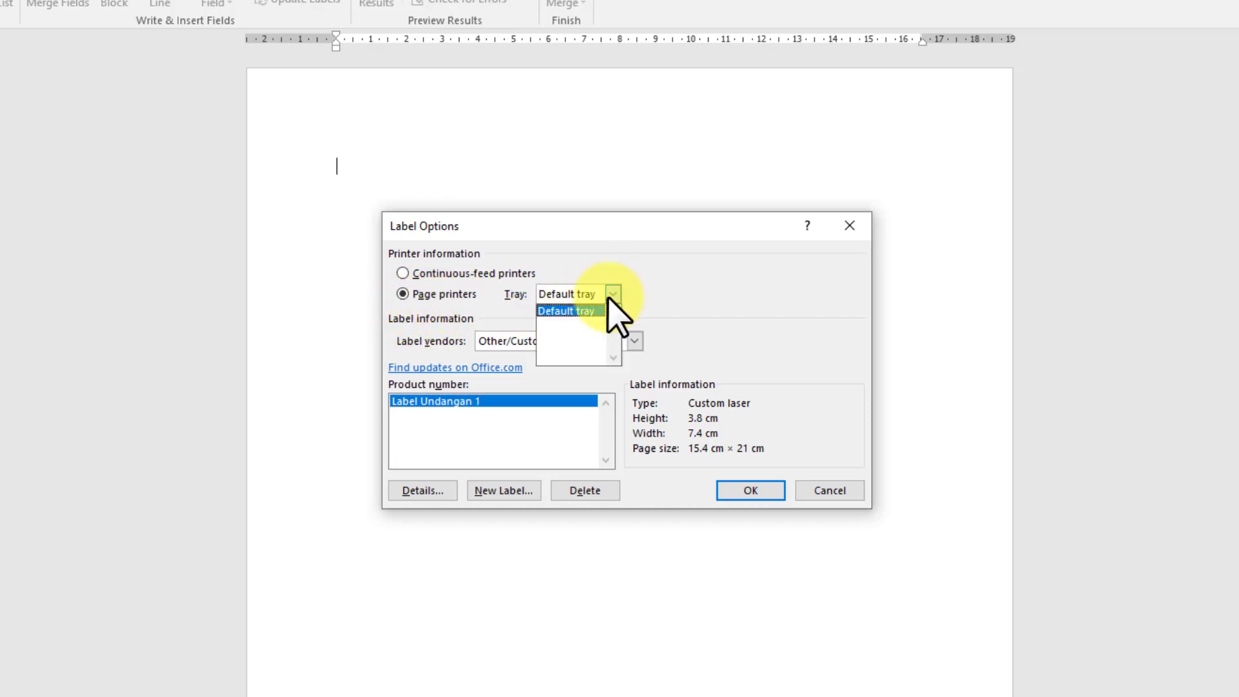
pyautogui.click(567, 311)
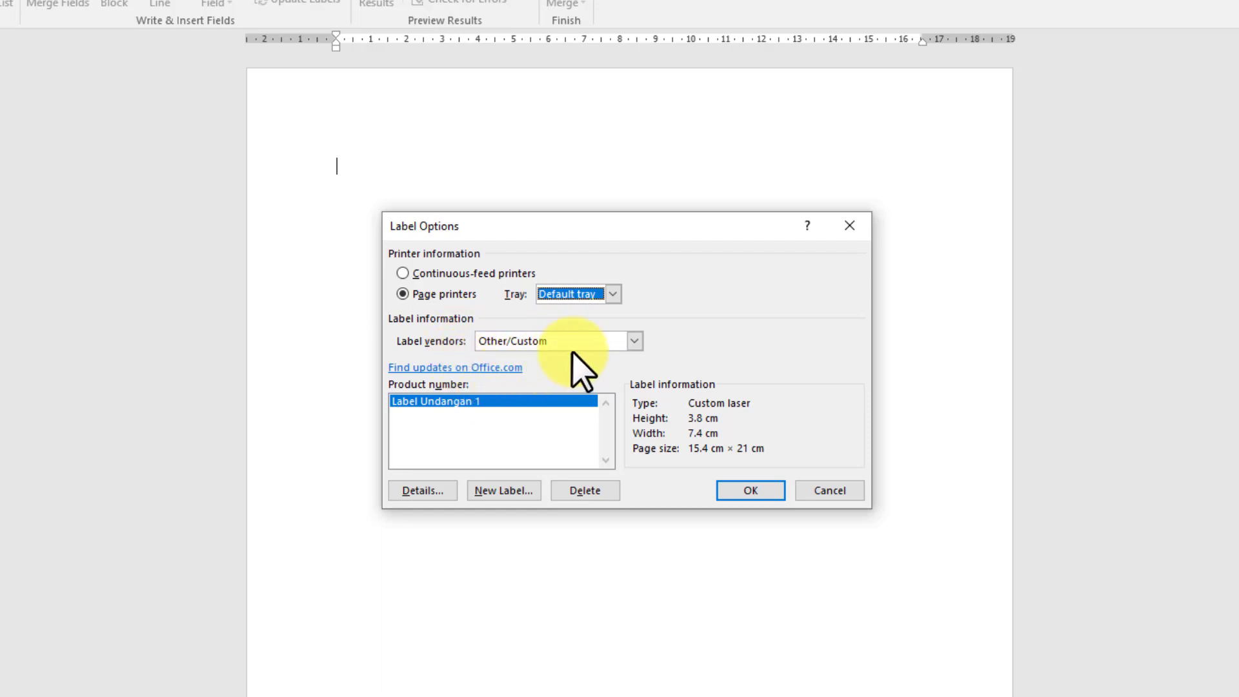
pyautogui.click(633, 342)
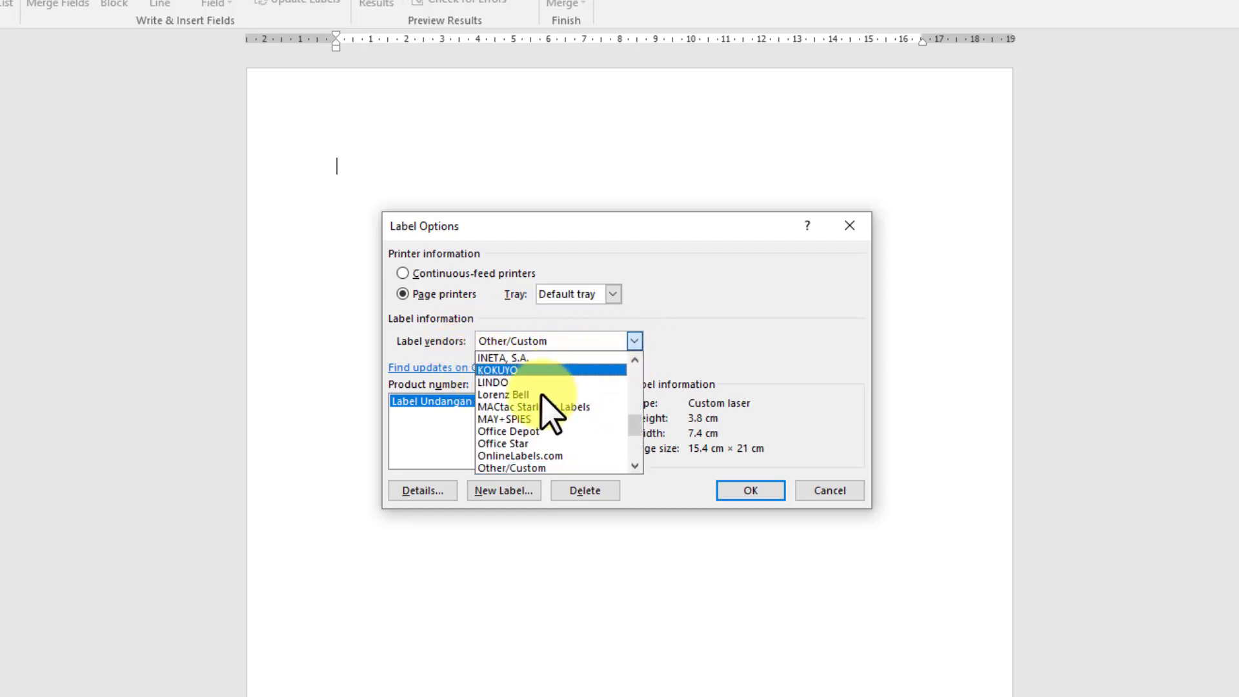
pyautogui.click(689, 368)
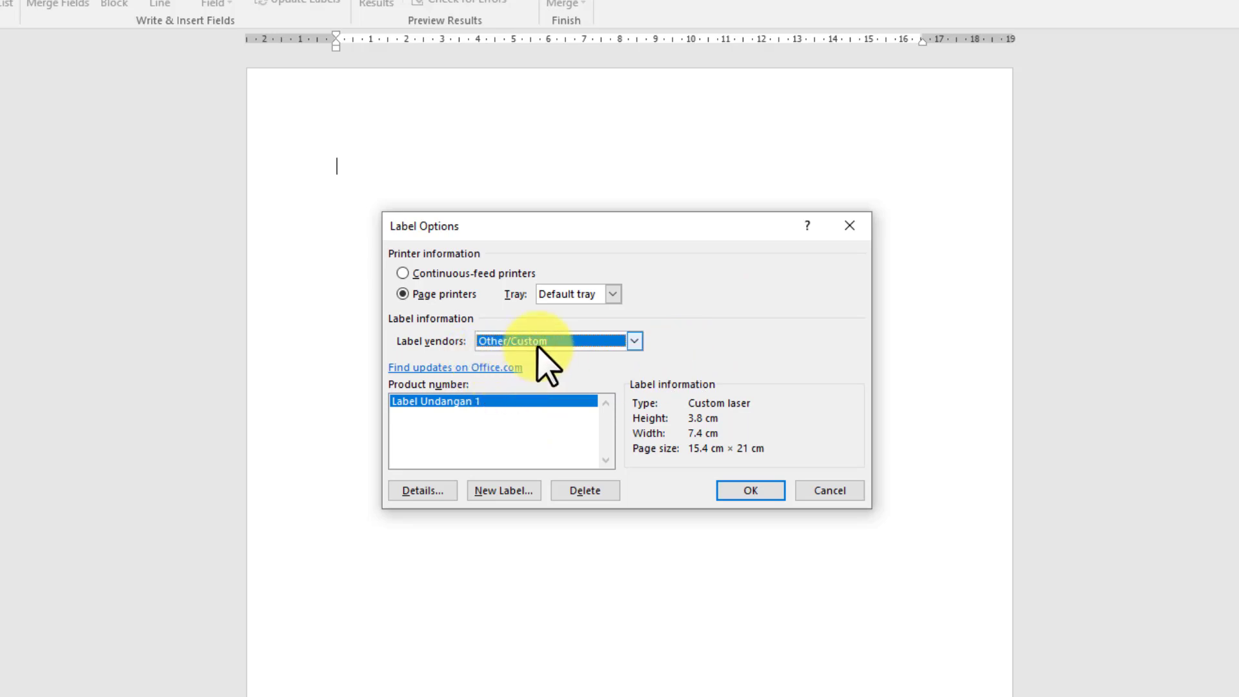
pyautogui.click(633, 344)
pyautogui.click(726, 367)
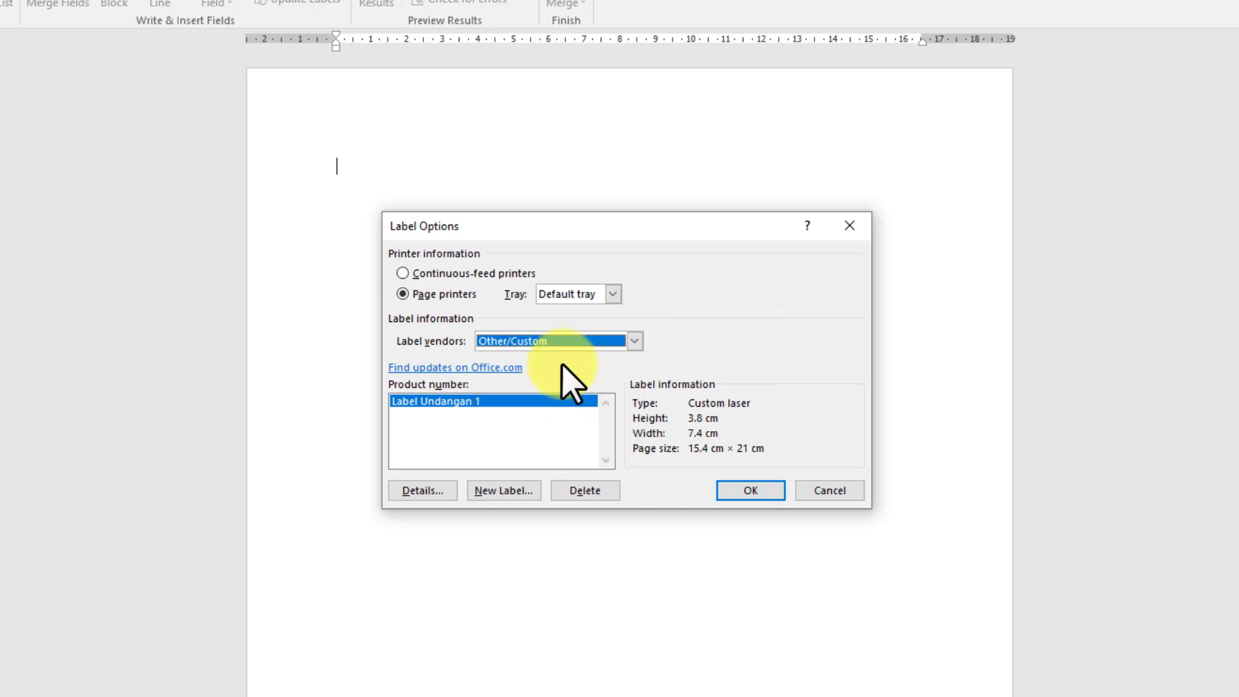
# Define Label Undangan 1 with 7.4 × 3.8 cm labels, 2 across and 5 down, on a Custom 15.4 × 21 cm page, and apply it
pyautogui.click(508, 492)
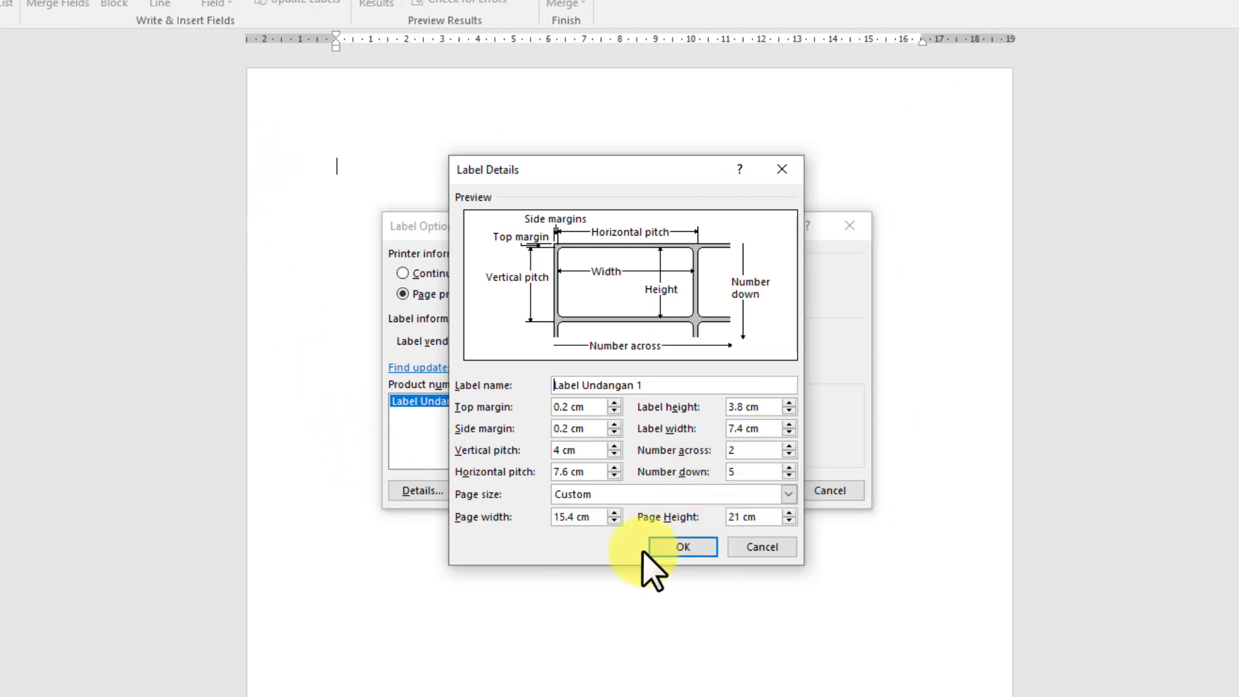
pyautogui.click(788, 493)
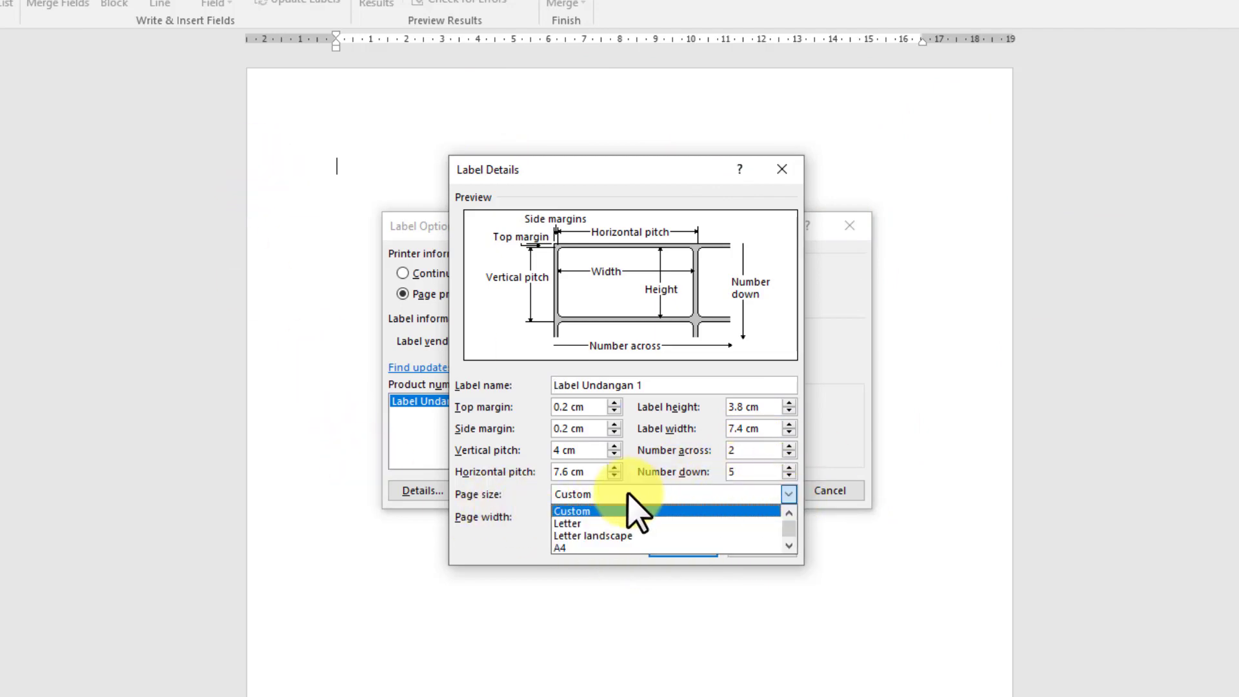
pyautogui.click(597, 511)
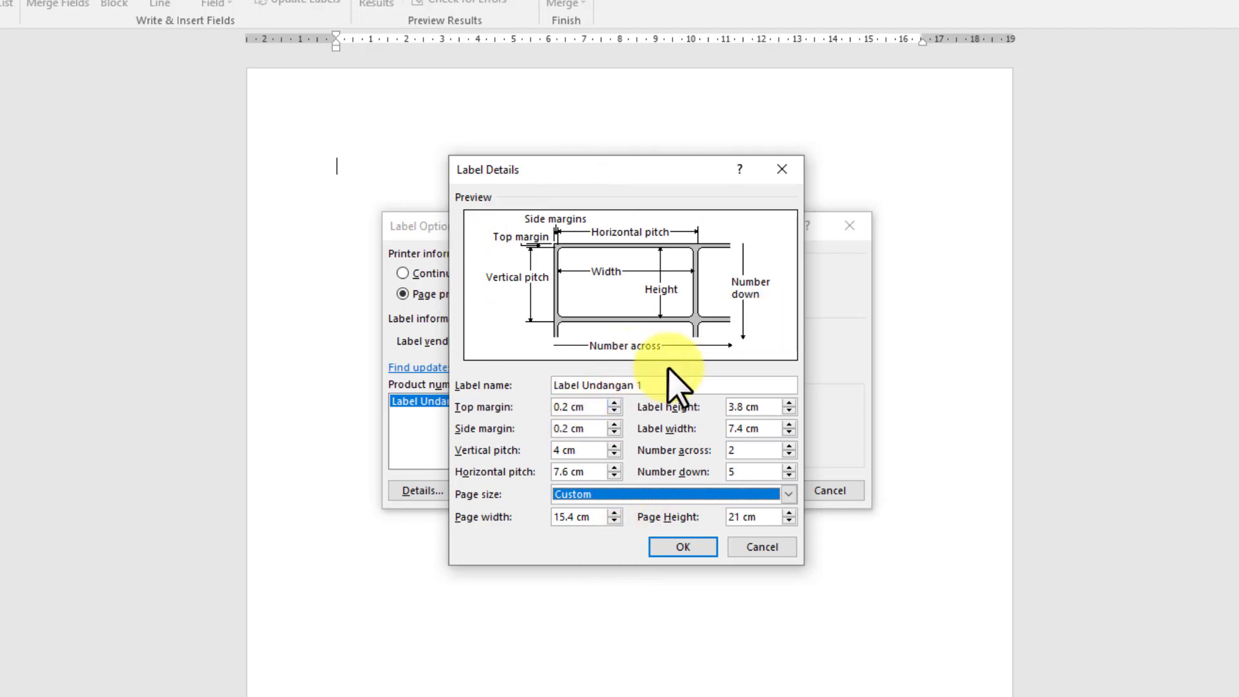
pyautogui.click(694, 548)
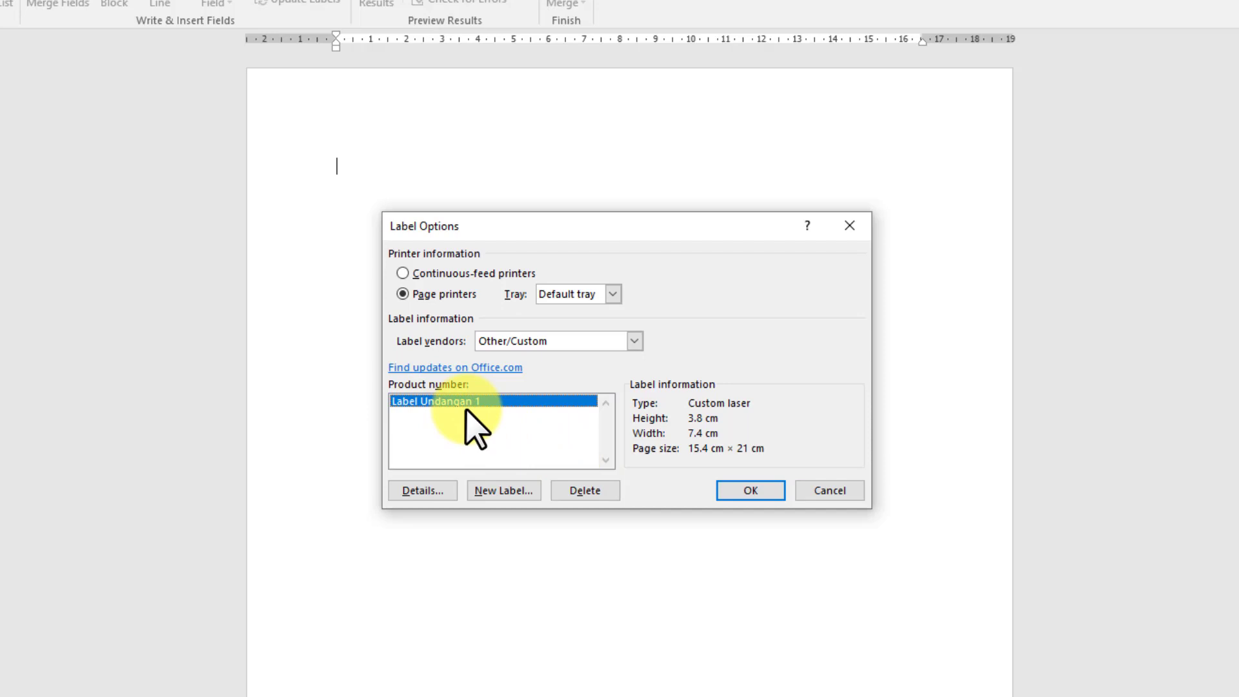
pyautogui.click(751, 490)
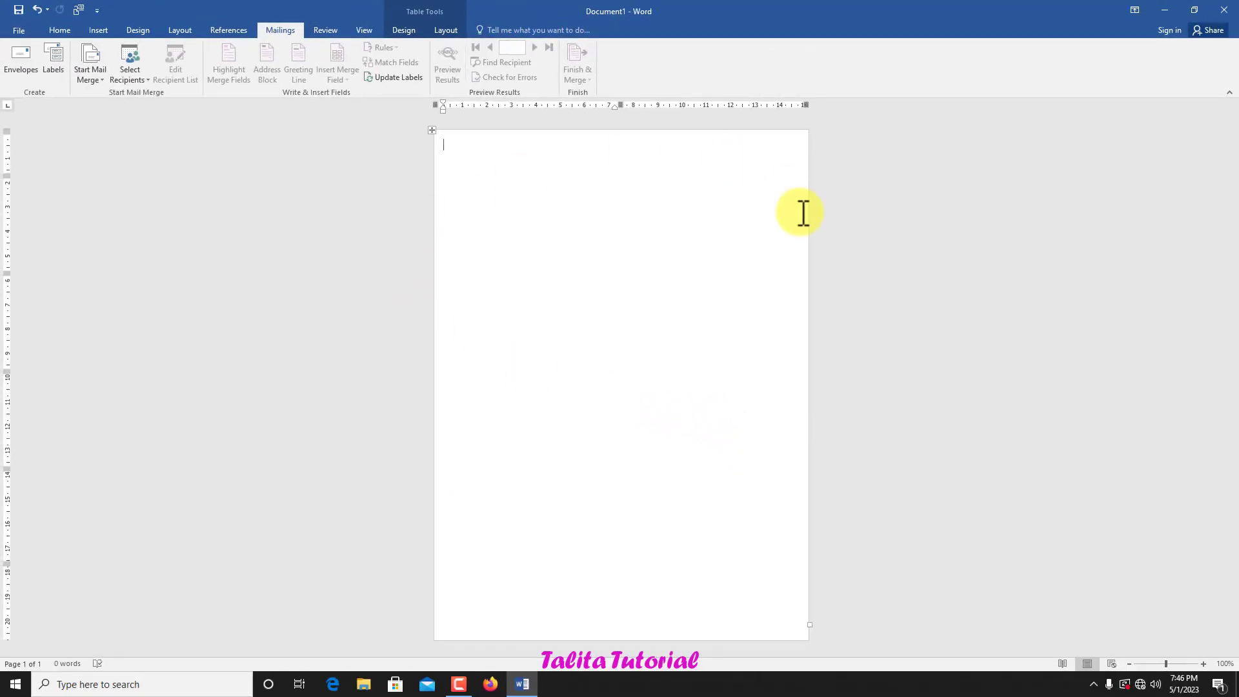
# Apply All Borders to the entire label table
pyautogui.click(1203, 663)
pyautogui.click(1202, 663)
pyautogui.click(1203, 663)
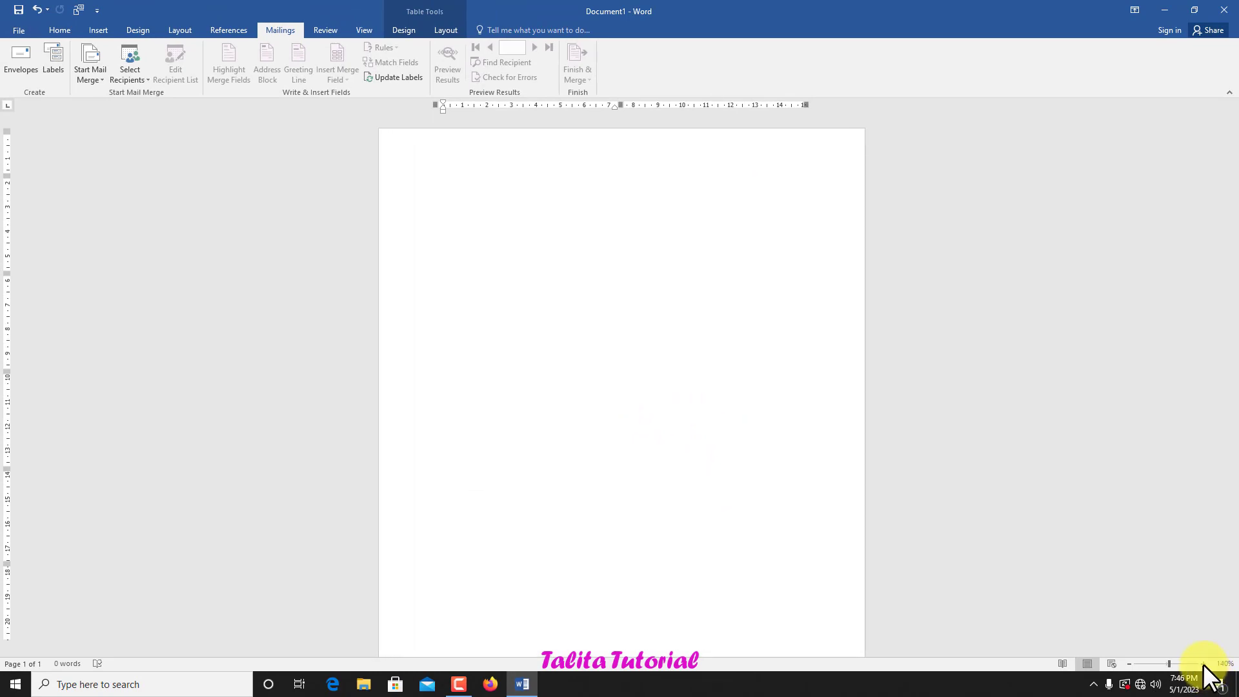
pyautogui.click(1203, 663)
pyautogui.click(1203, 663)
pyautogui.click(1203, 664)
pyautogui.click(1202, 663)
pyautogui.click(1203, 663)
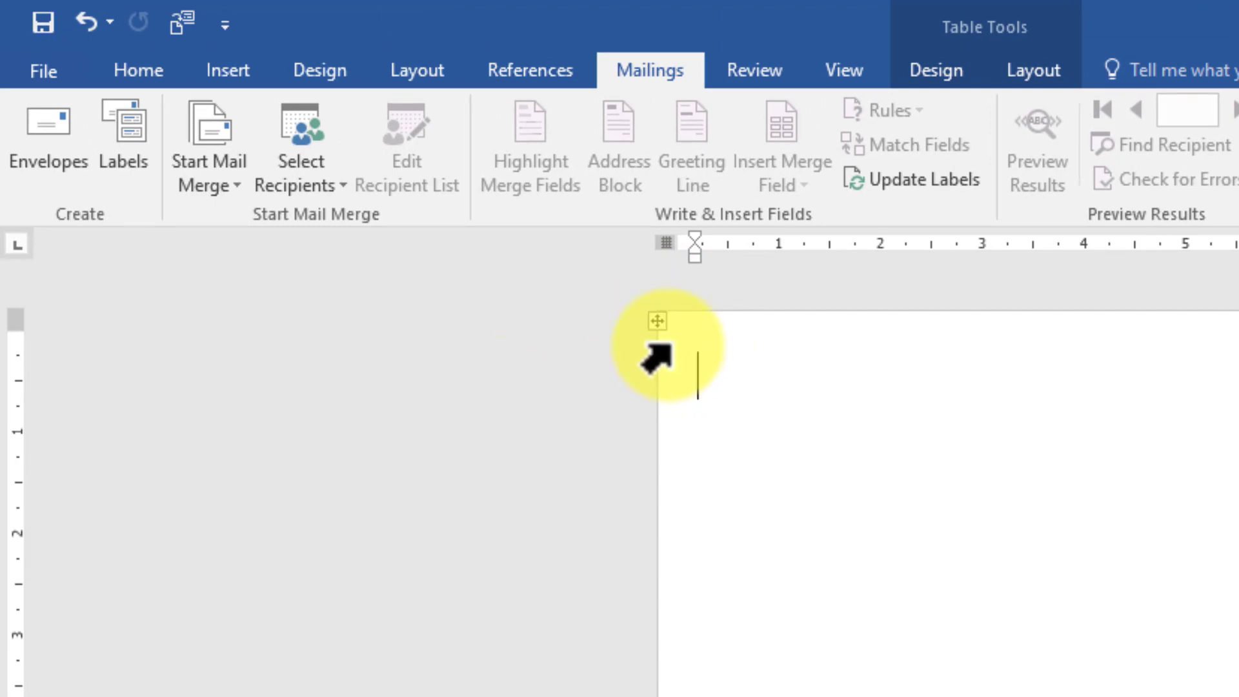
pyautogui.click(657, 321)
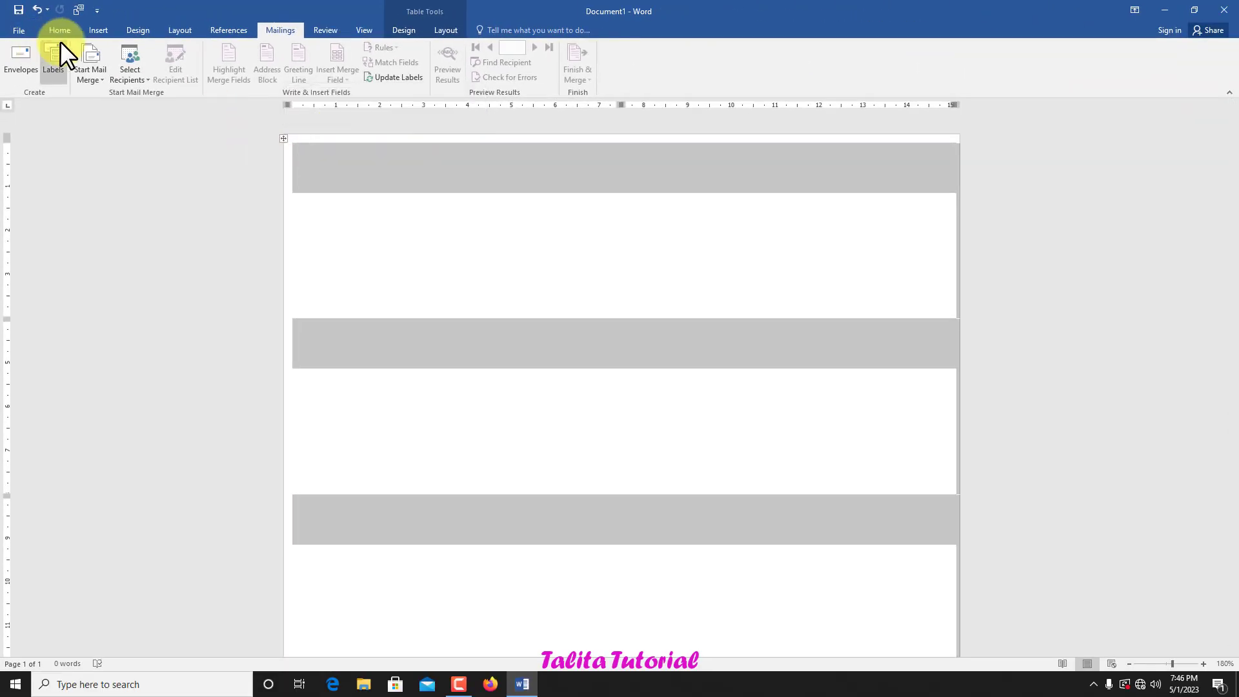
pyautogui.click(58, 31)
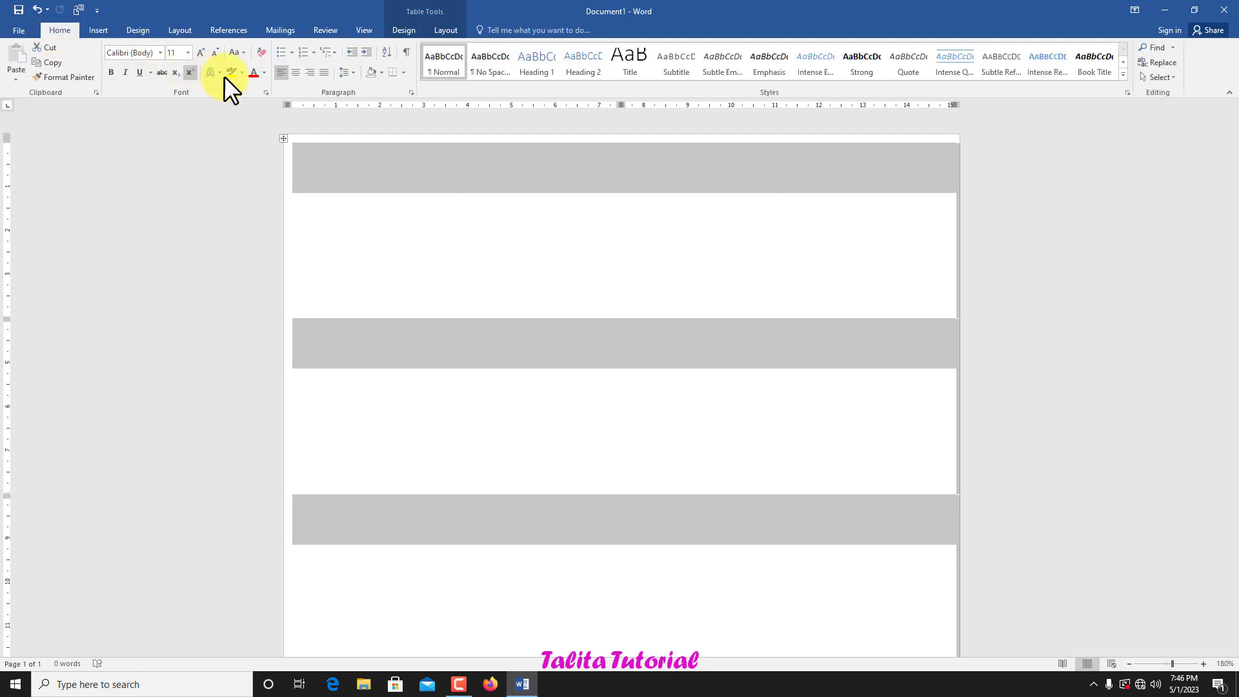
pyautogui.click(405, 71)
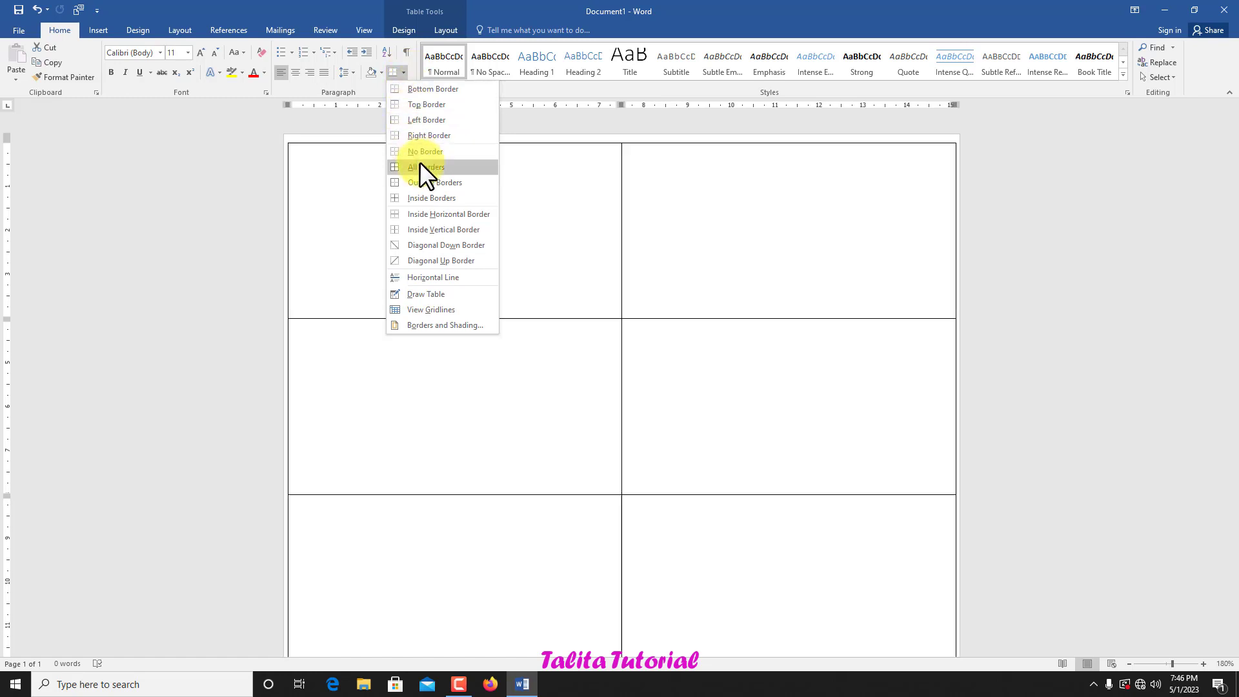
pyautogui.click(419, 165)
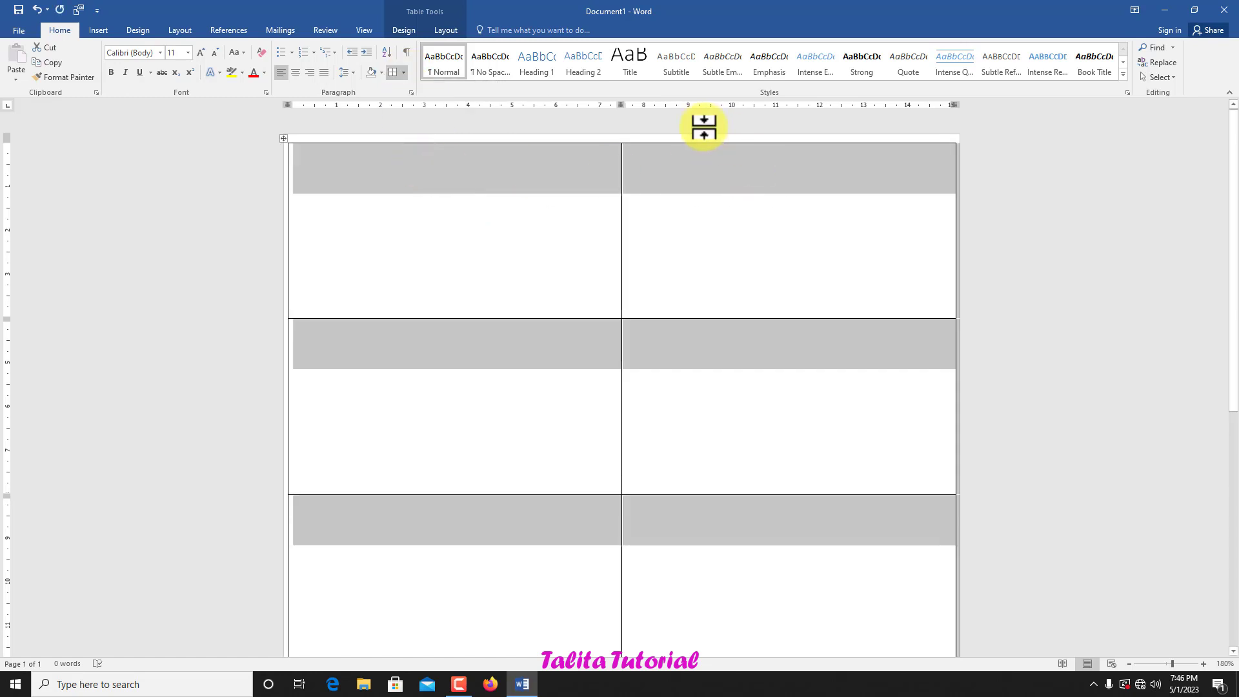
pyautogui.click(687, 119)
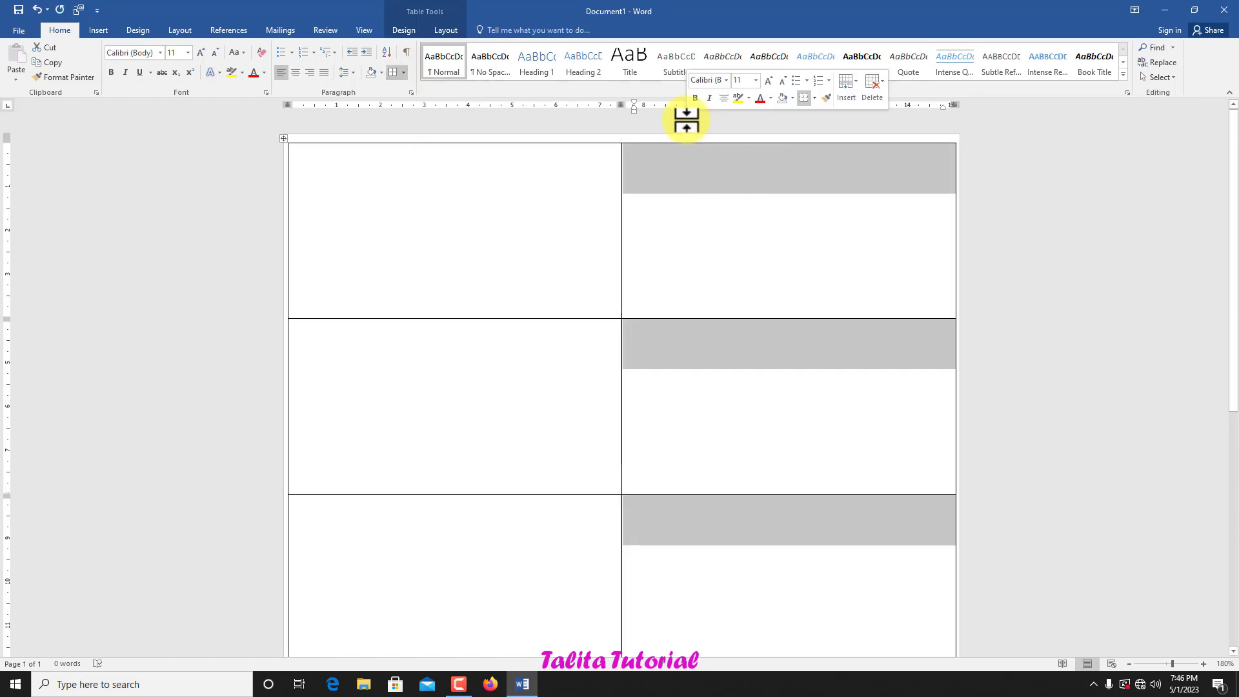
pyautogui.click(447, 200)
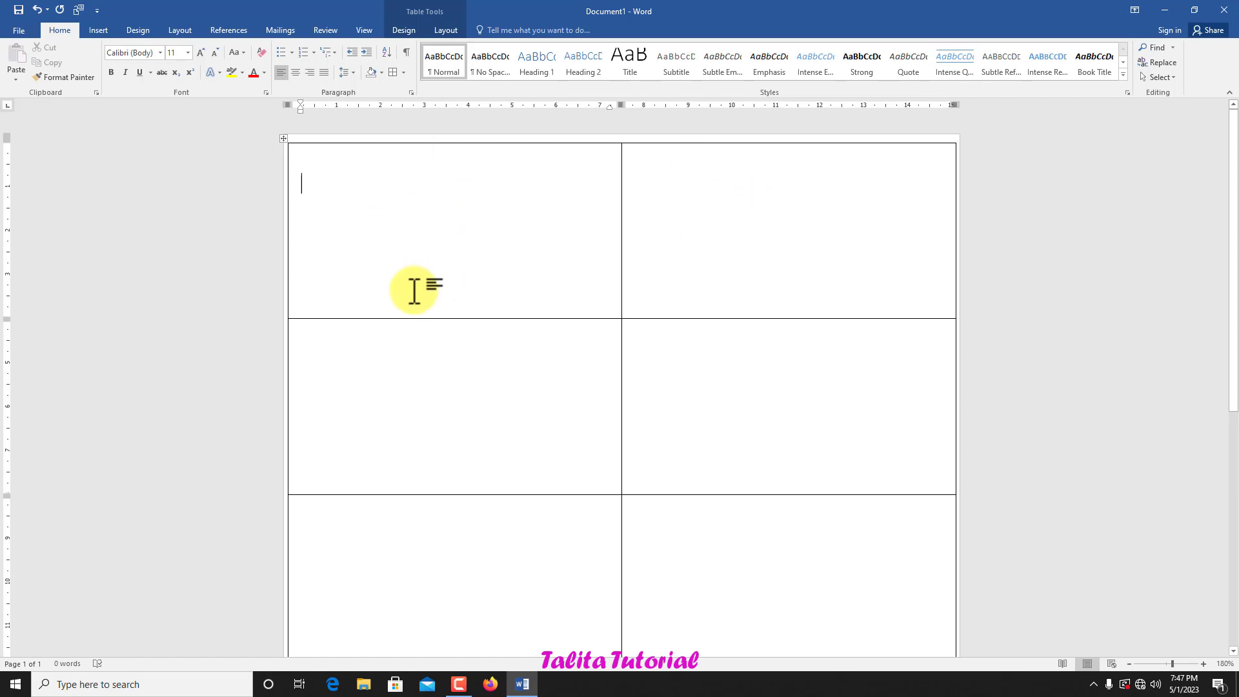
pyautogui.scroll(-3, 415, 294)
pyautogui.scroll(3, 414, 294)
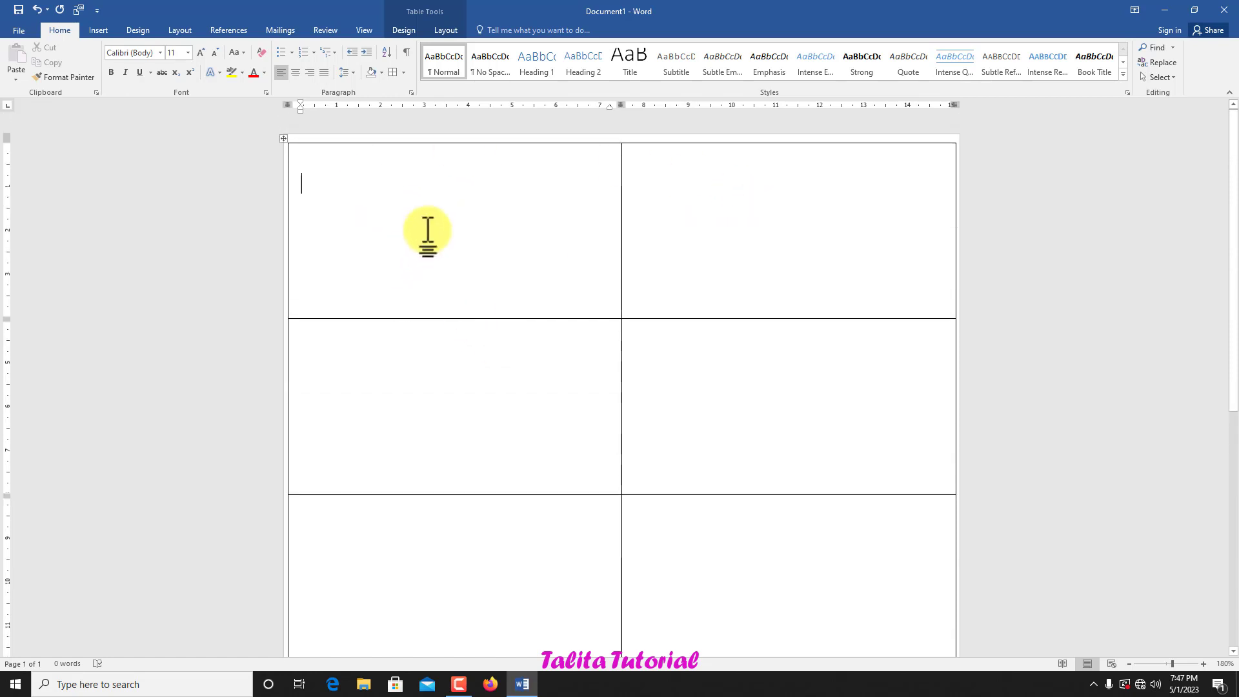
pyautogui.scroll(-5, 467, 391)
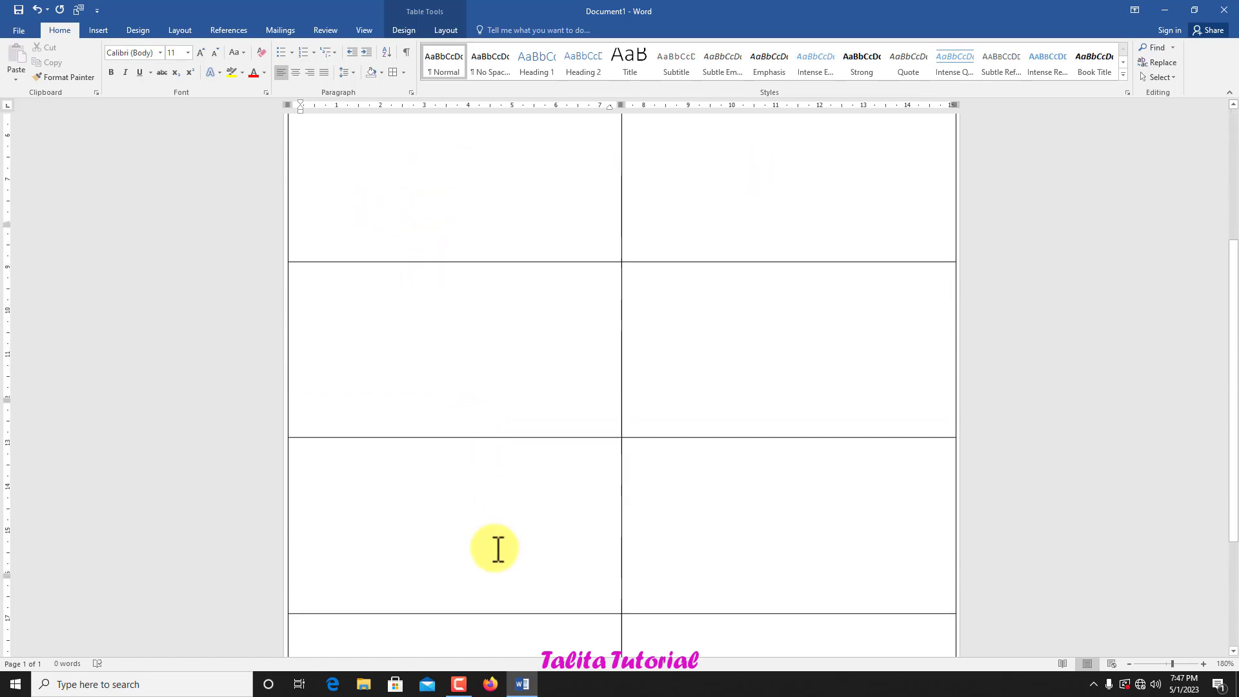
pyautogui.scroll(5, 517, 517)
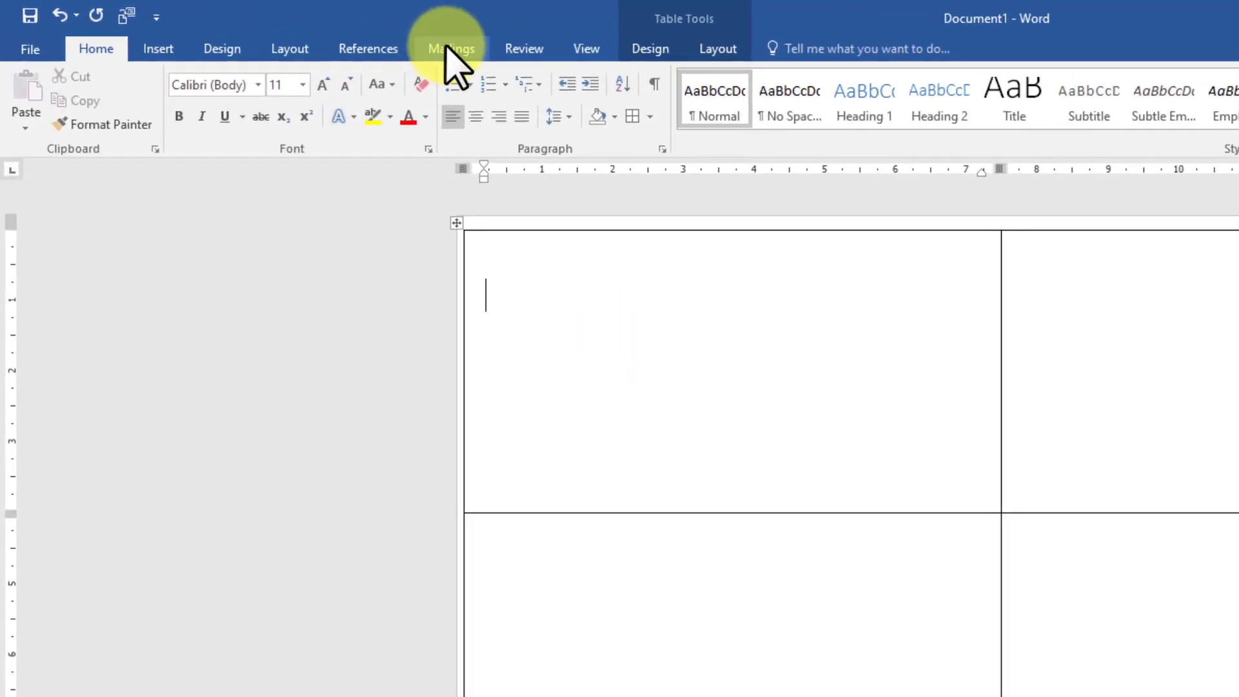
# Use the existing DATA TAMU UNDANGAN workbook on drive D as the recipient list, taking Sheet1$ with the first row as column headers
pyautogui.click(451, 49)
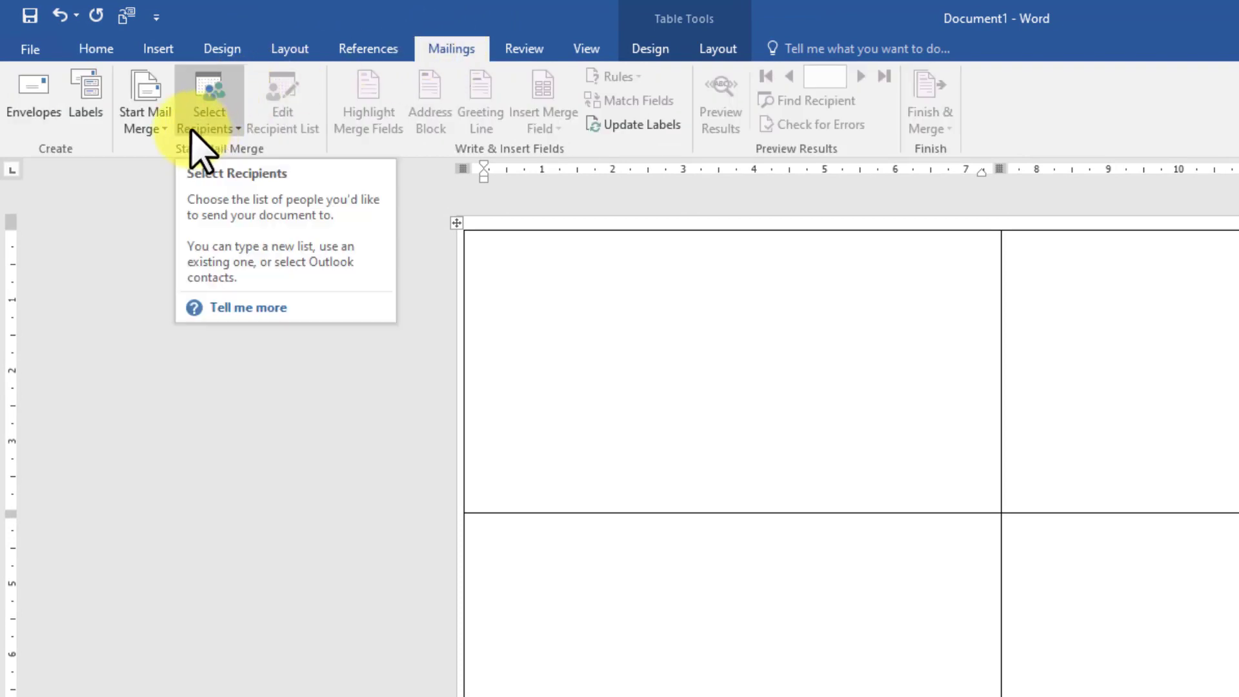
pyautogui.click(226, 132)
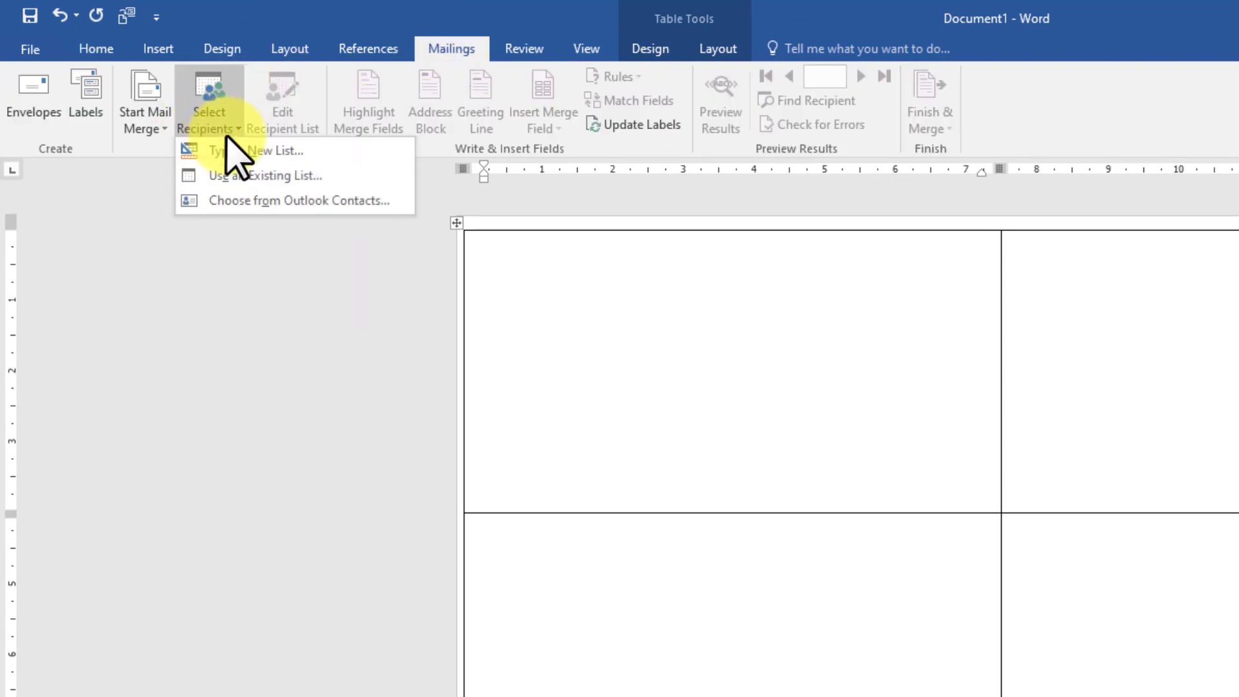
pyautogui.click(245, 179)
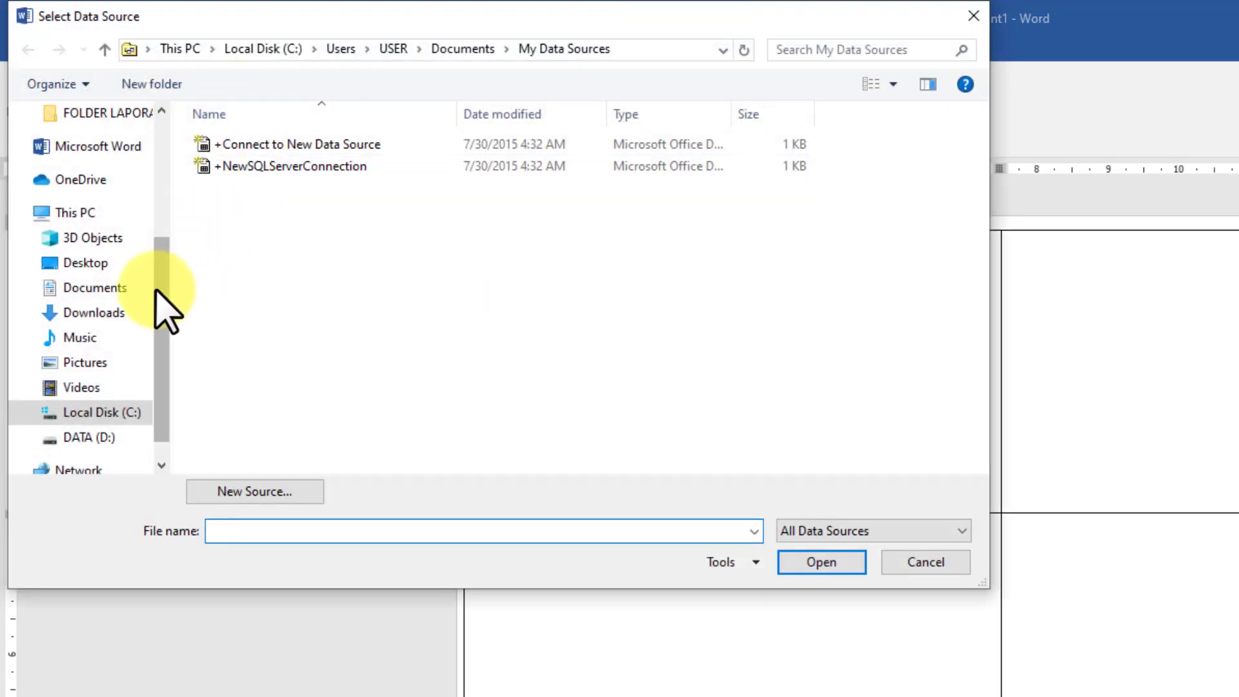
pyautogui.click(37, 436)
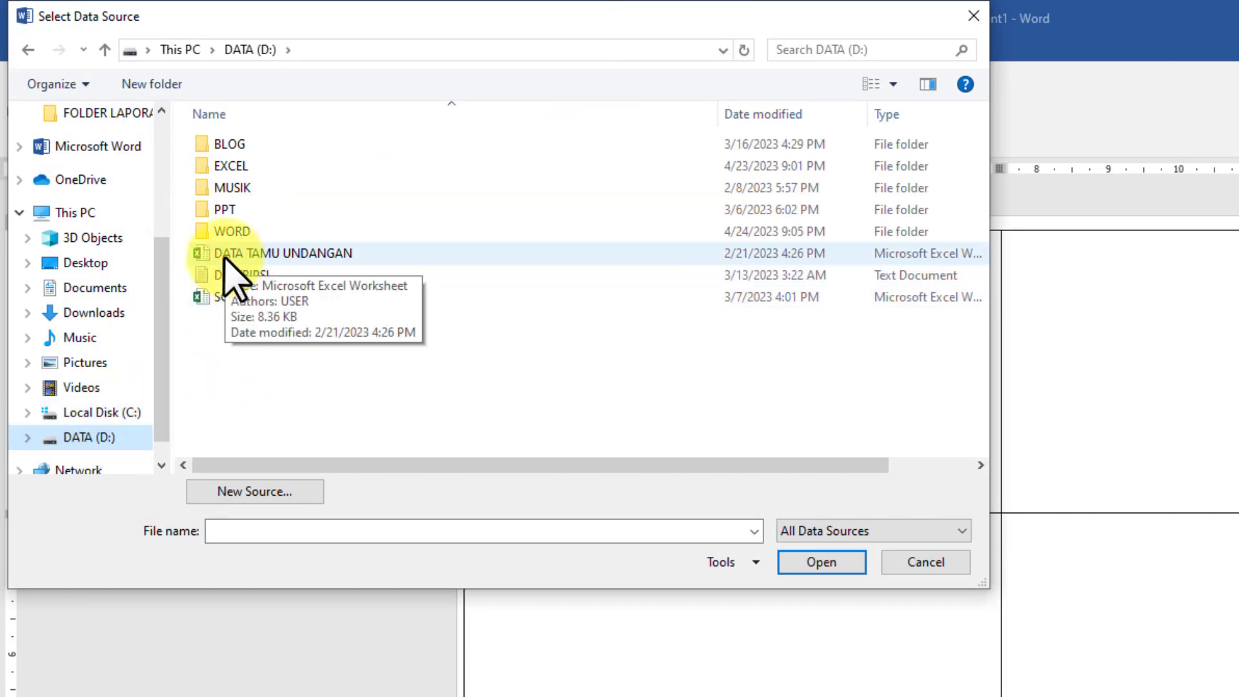
pyautogui.click(291, 258)
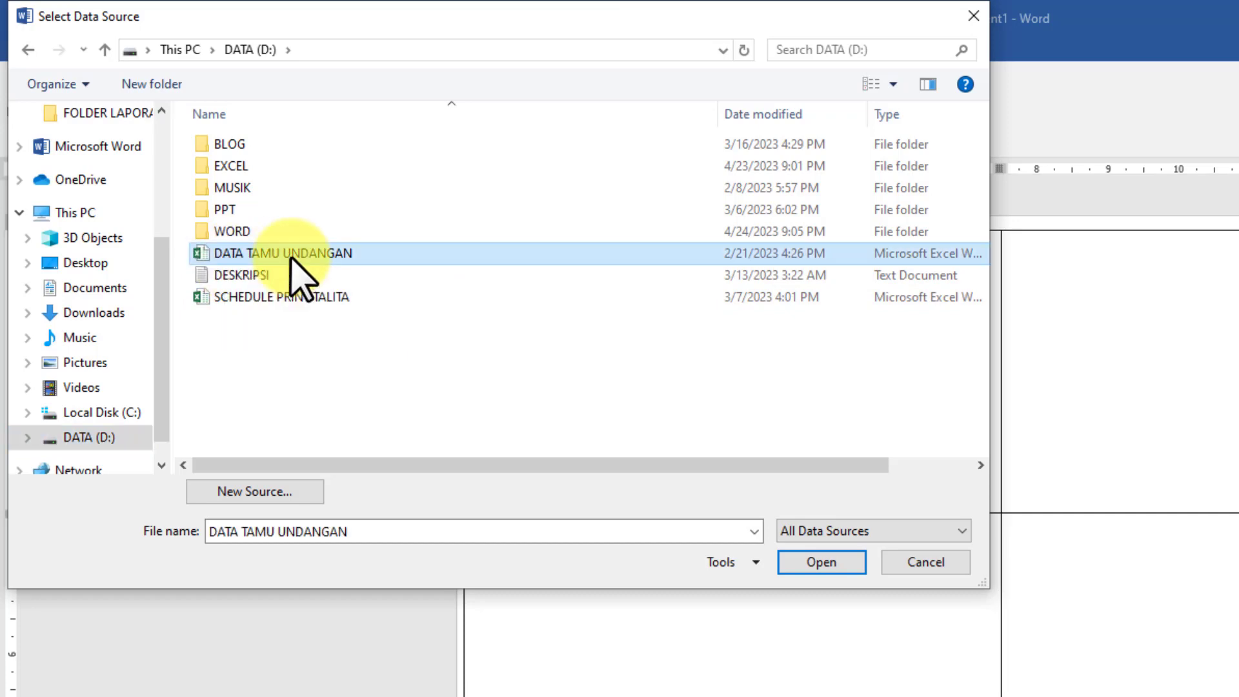
pyautogui.click(840, 564)
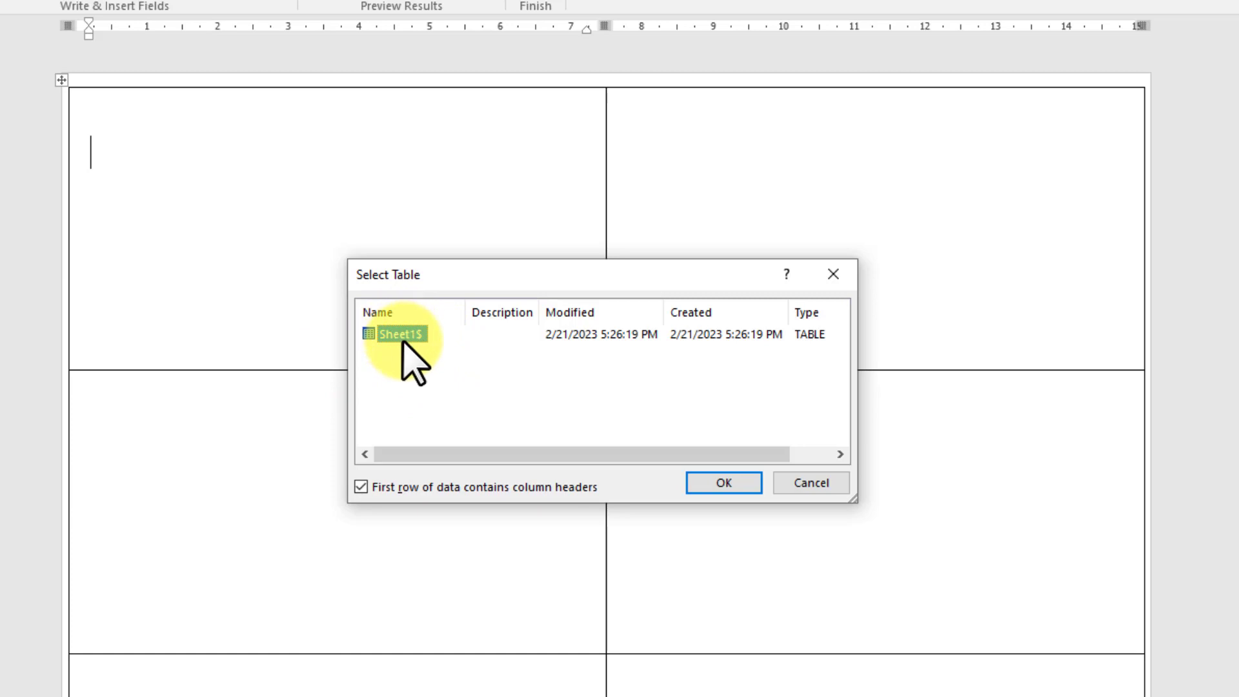
pyautogui.click(744, 489)
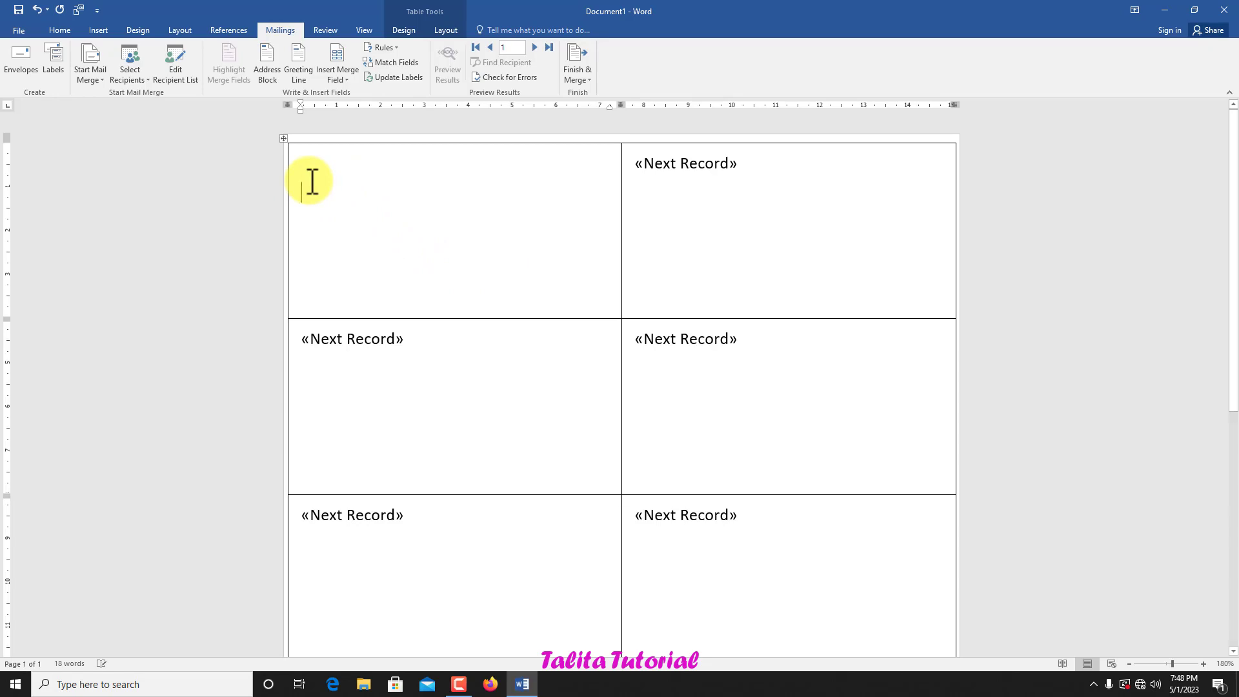
# Add a blank line in the first label and insert the merge fields Nama, di and Alamat on separate lines
pyautogui.press('Return')
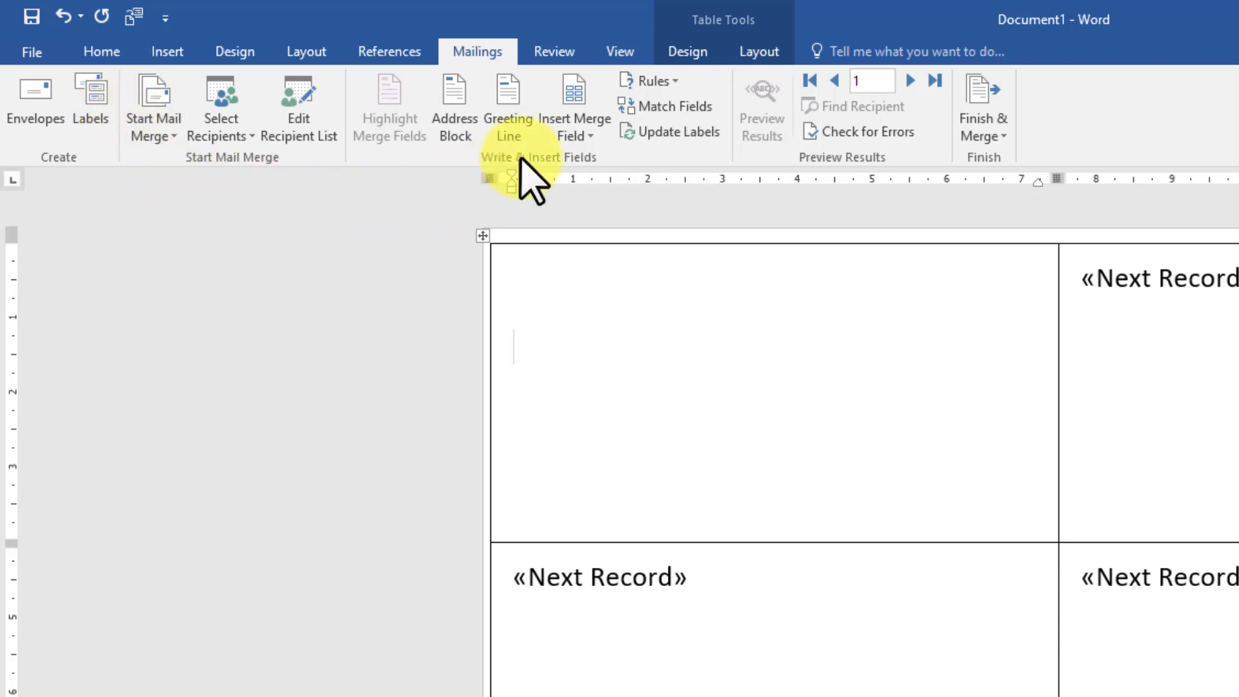
pyautogui.click(589, 137)
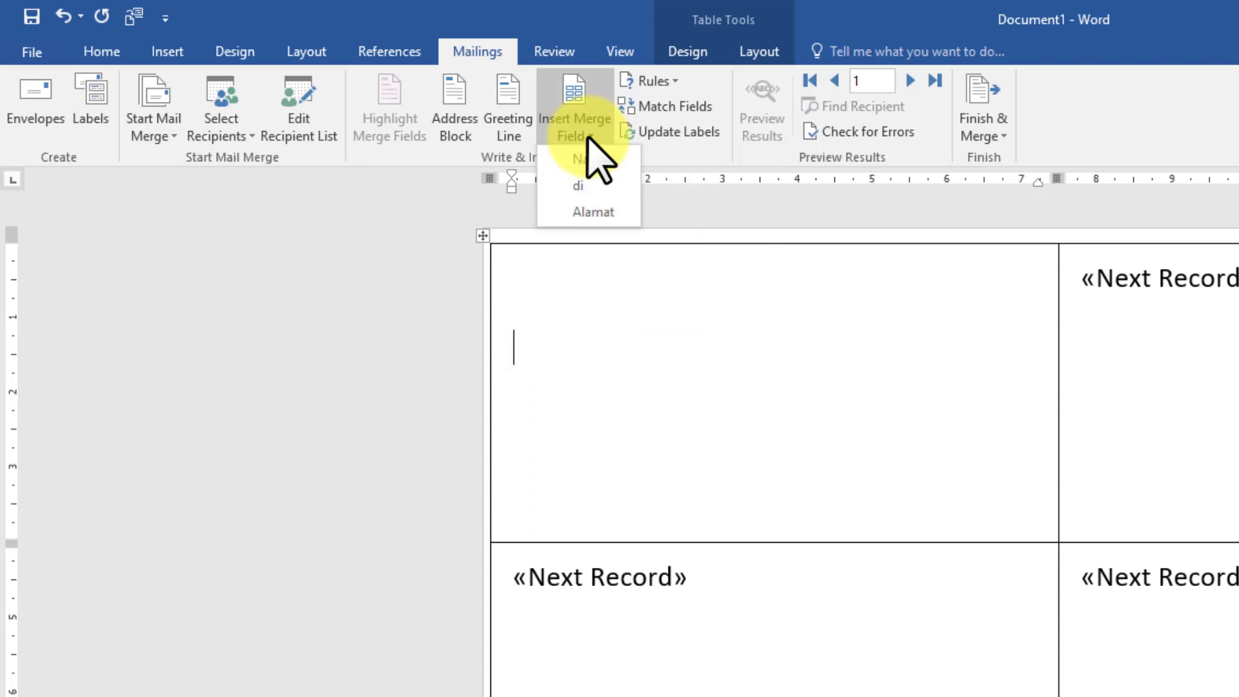
pyautogui.click(593, 160)
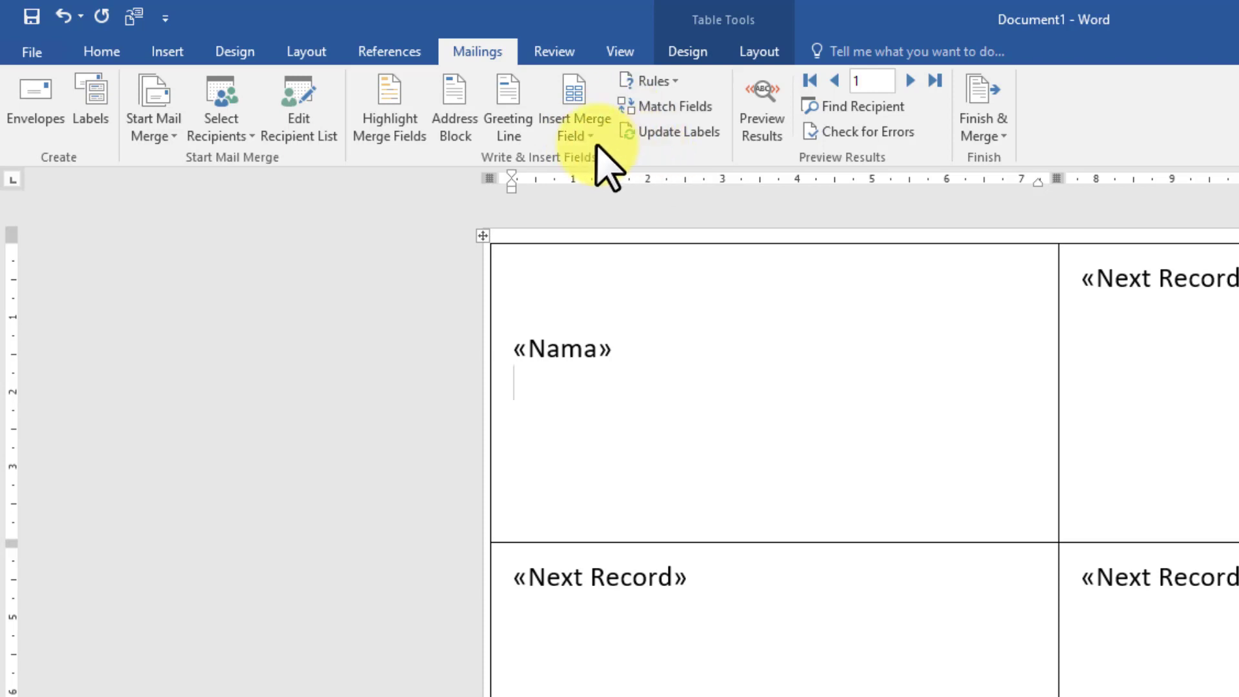
pyautogui.click(590, 138)
pyautogui.click(610, 187)
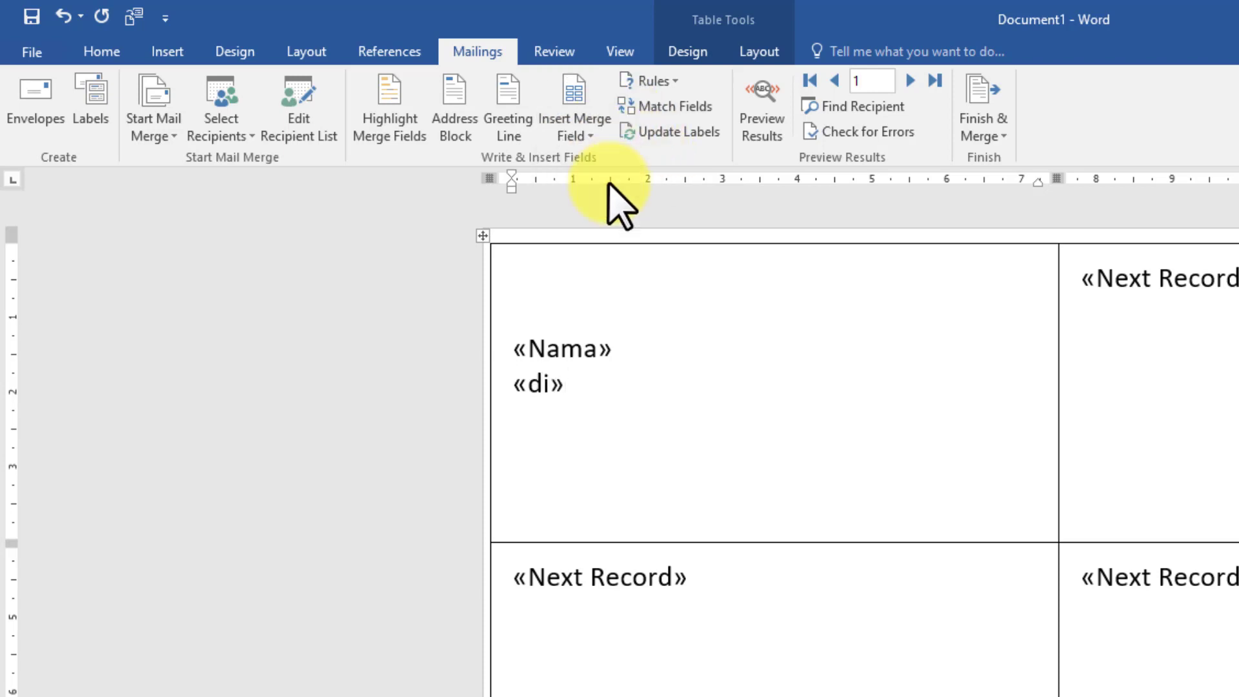
pyautogui.click(589, 137)
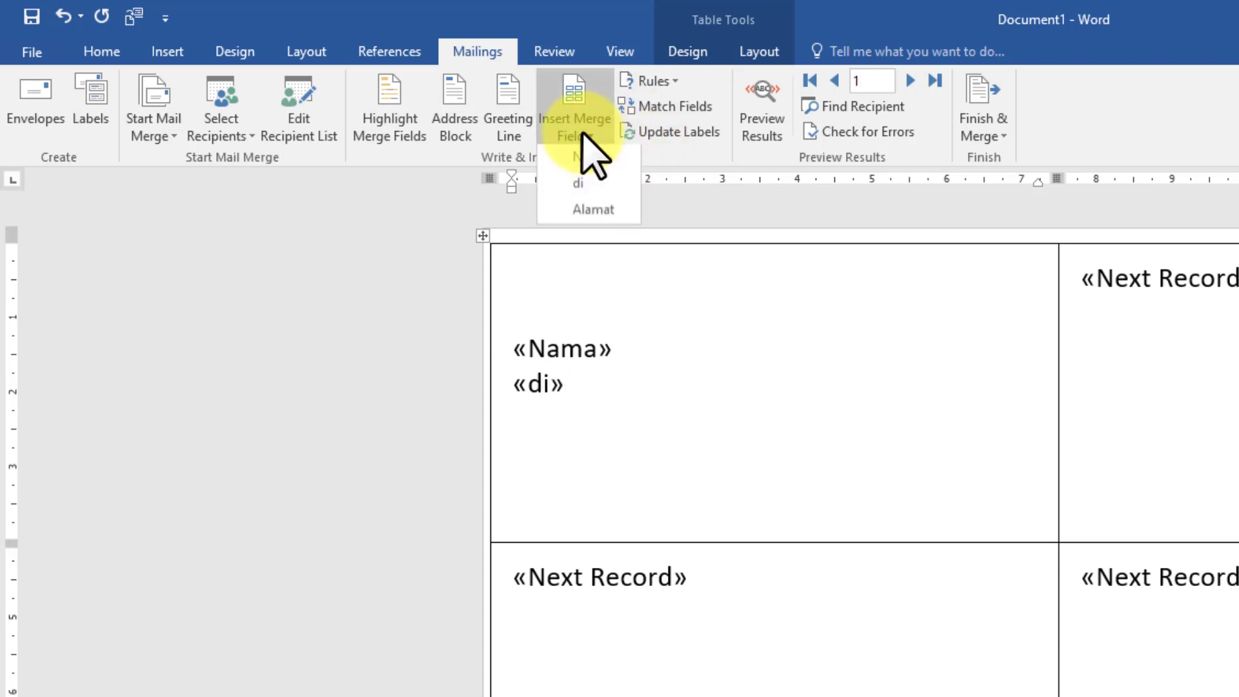
pyautogui.click(605, 221)
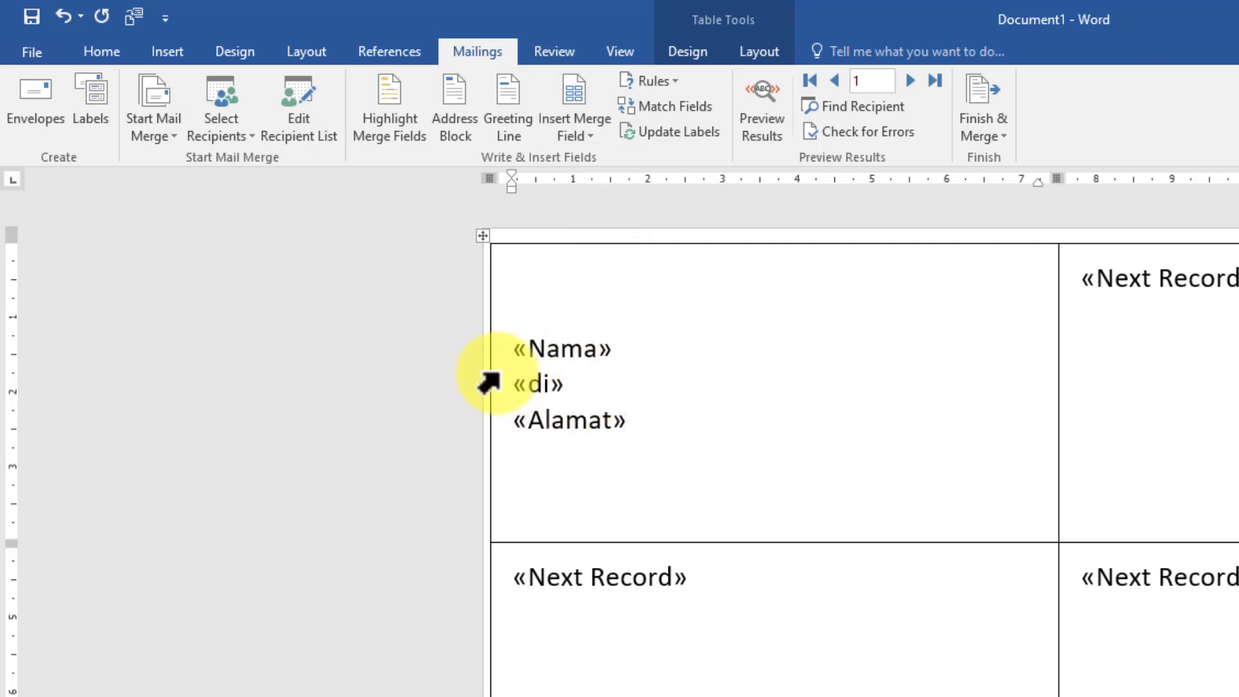
# Center and bold the three merge fields in the first label and set their line spacing to 1.5
pyautogui.moveTo(627, 423); pyautogui.dragTo(484, 346)
pyautogui.click(98, 54)
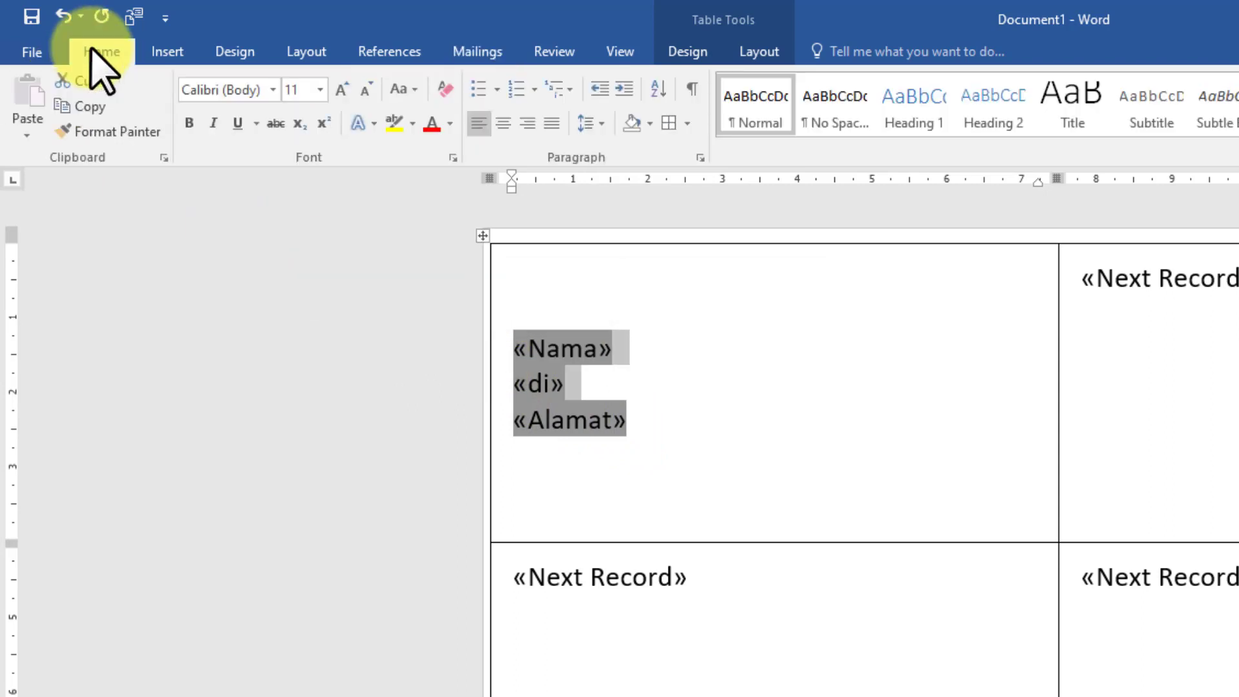
pyautogui.click(498, 125)
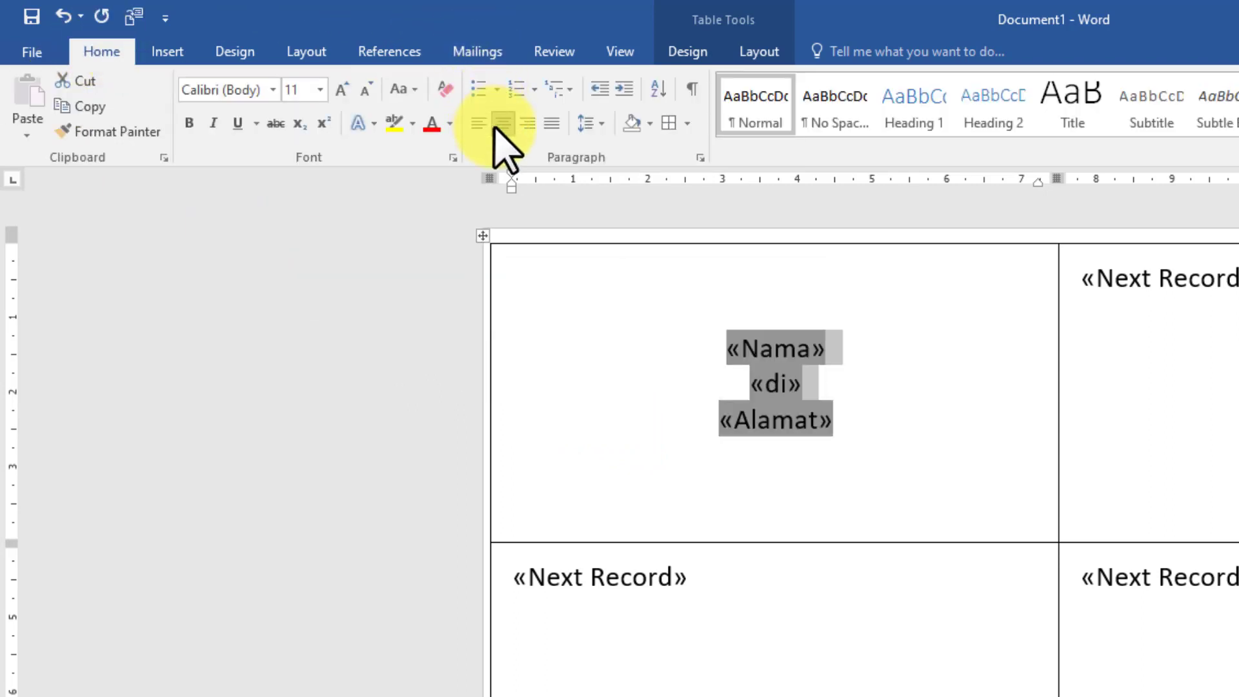
pyautogui.click(190, 125)
pyautogui.click(600, 124)
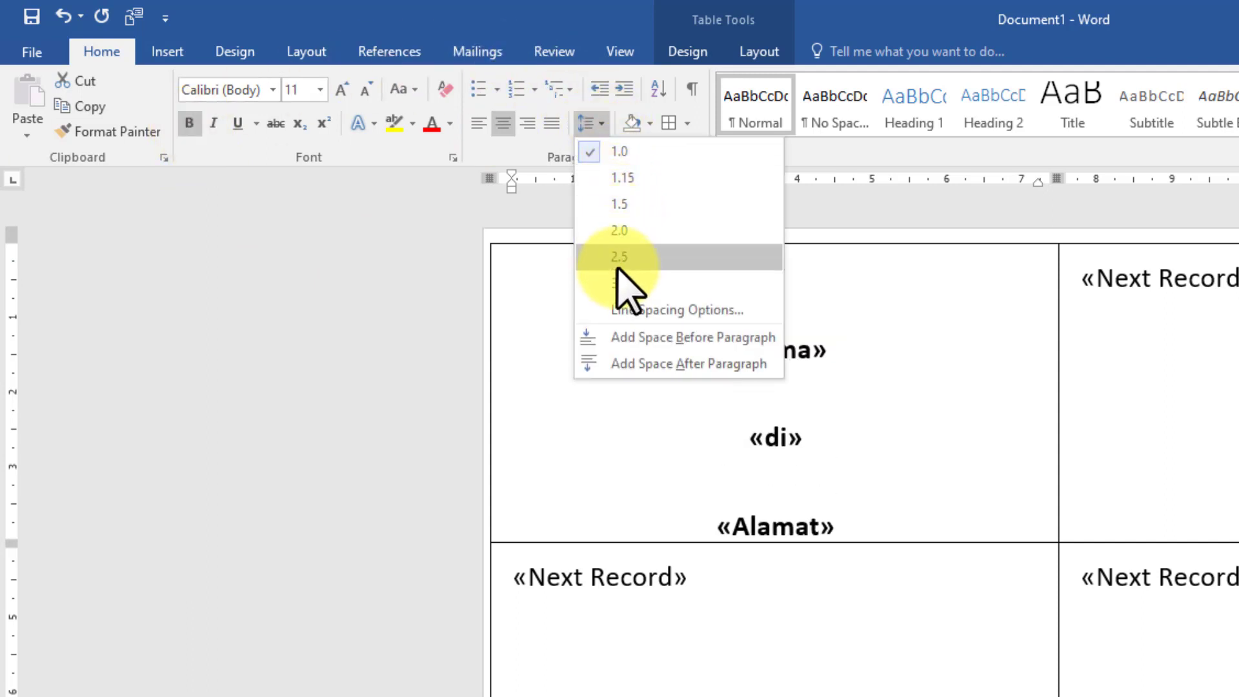
pyautogui.click(620, 204)
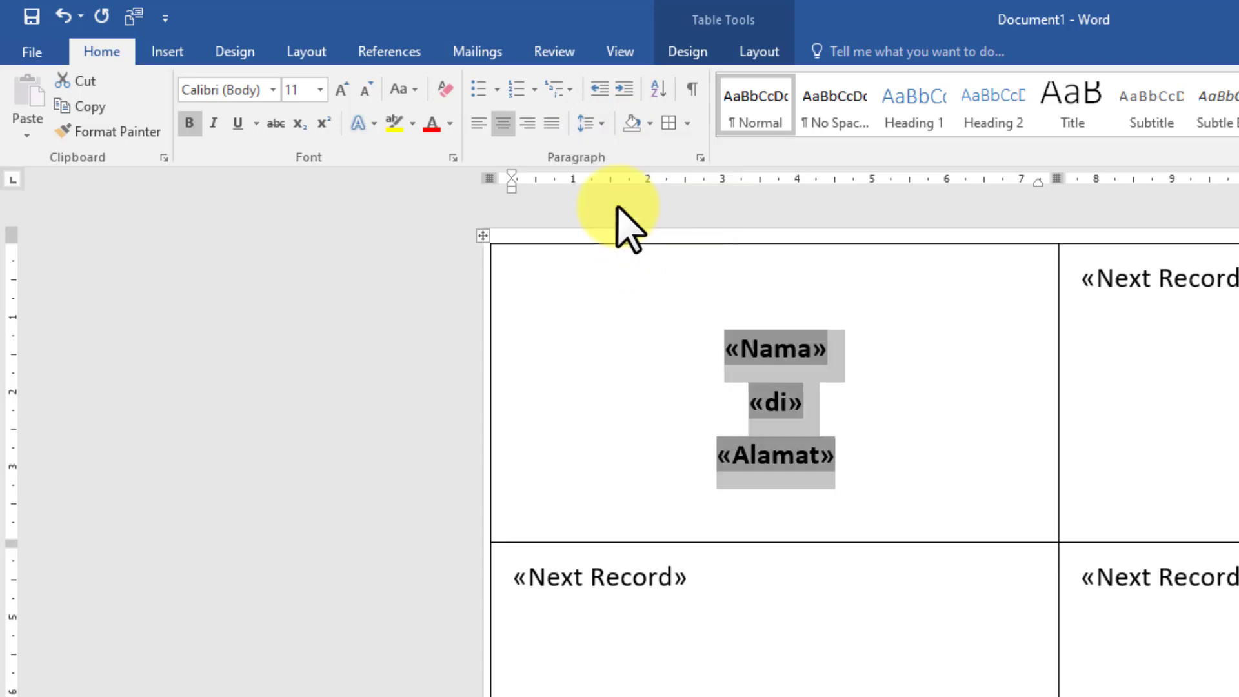
# Set the merge fields' font to Times New Roman, size 12
pyautogui.click(274, 90)
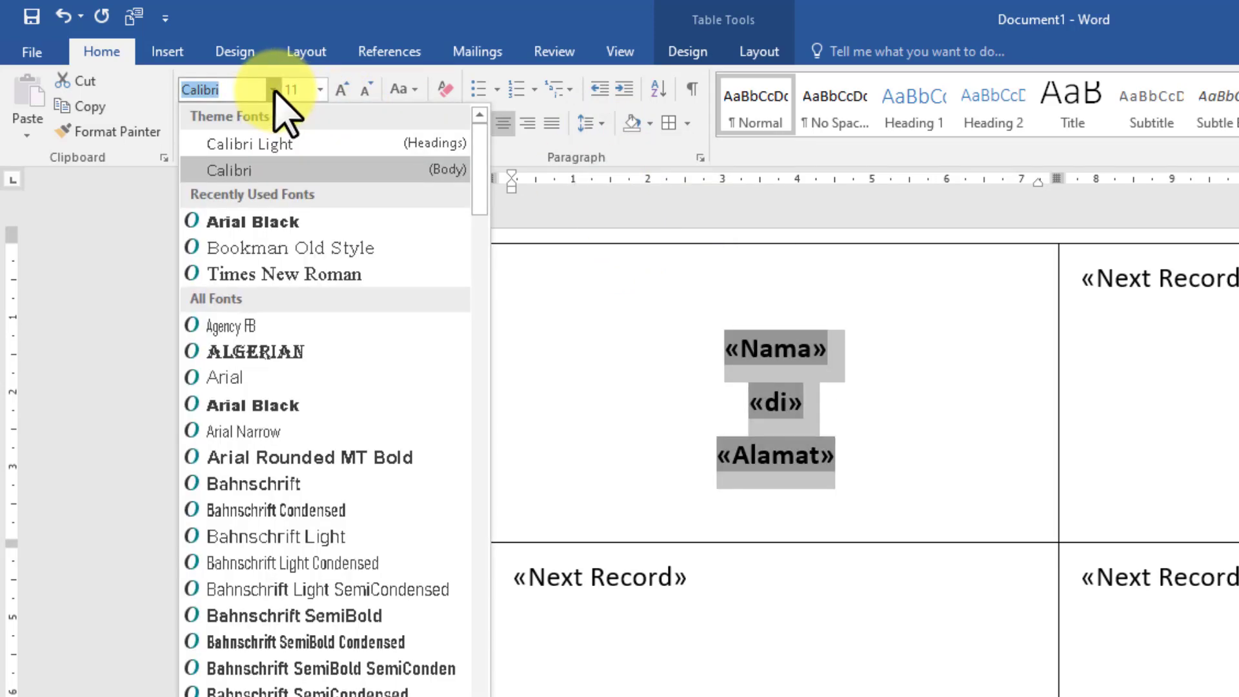
pyautogui.click(310, 273)
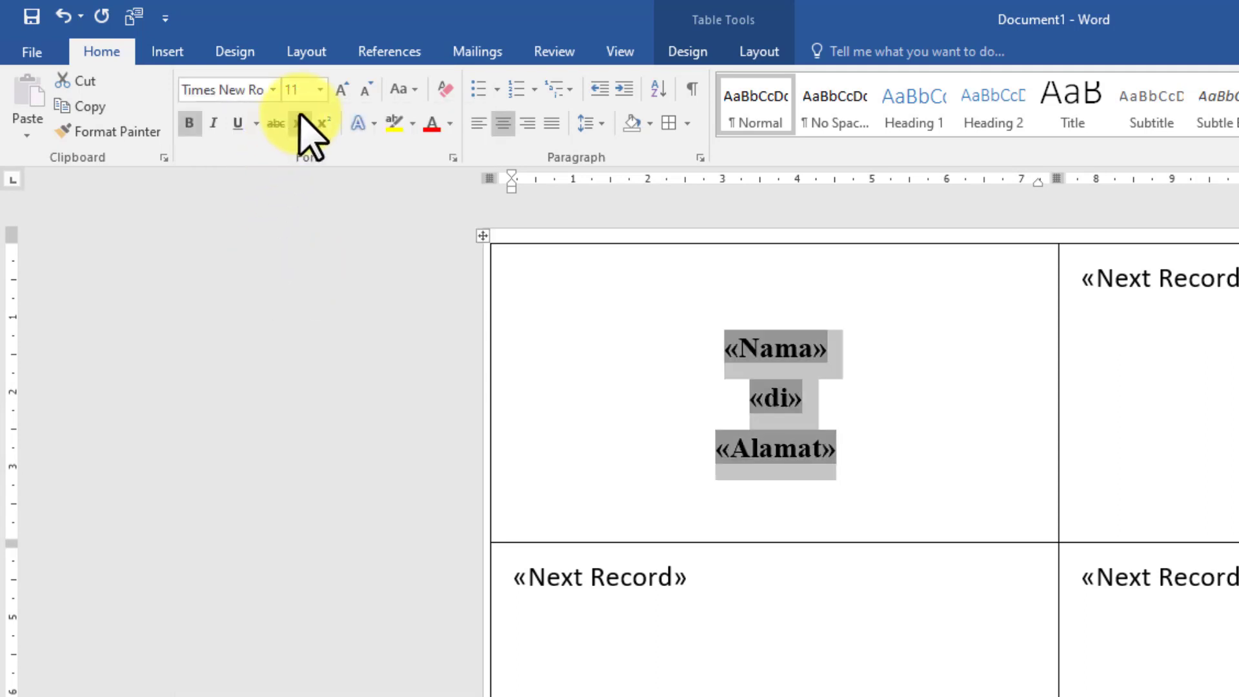
pyautogui.click(319, 90)
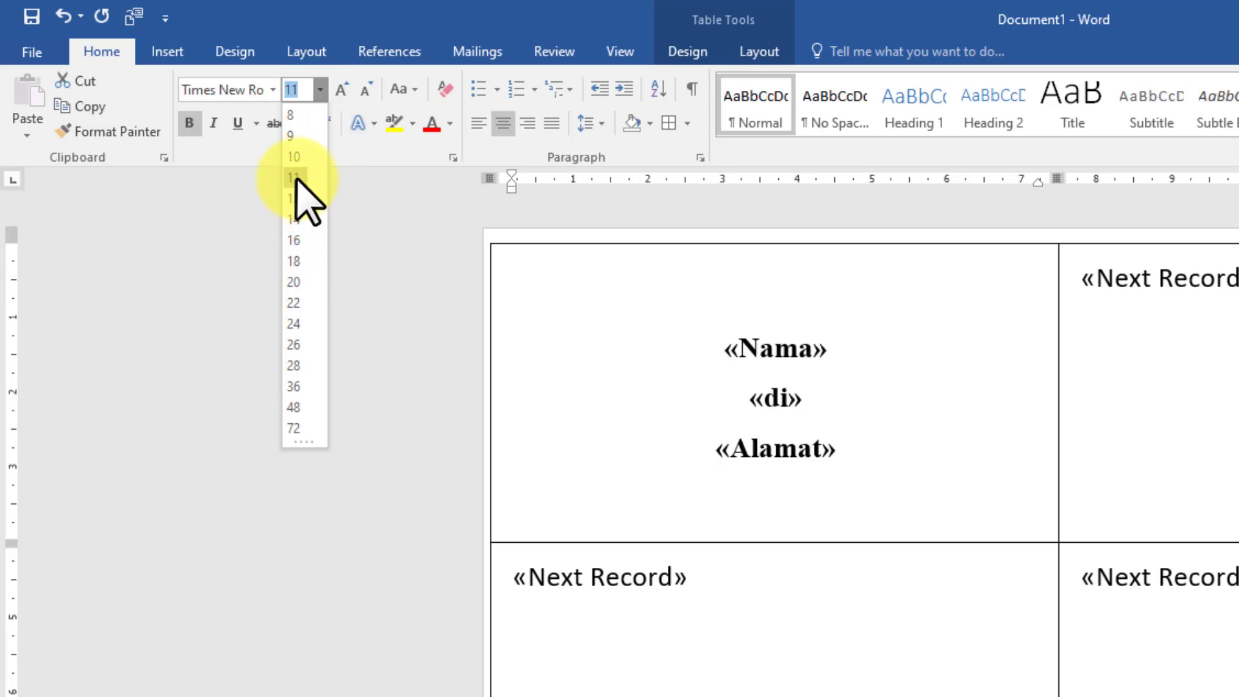
pyautogui.click(290, 198)
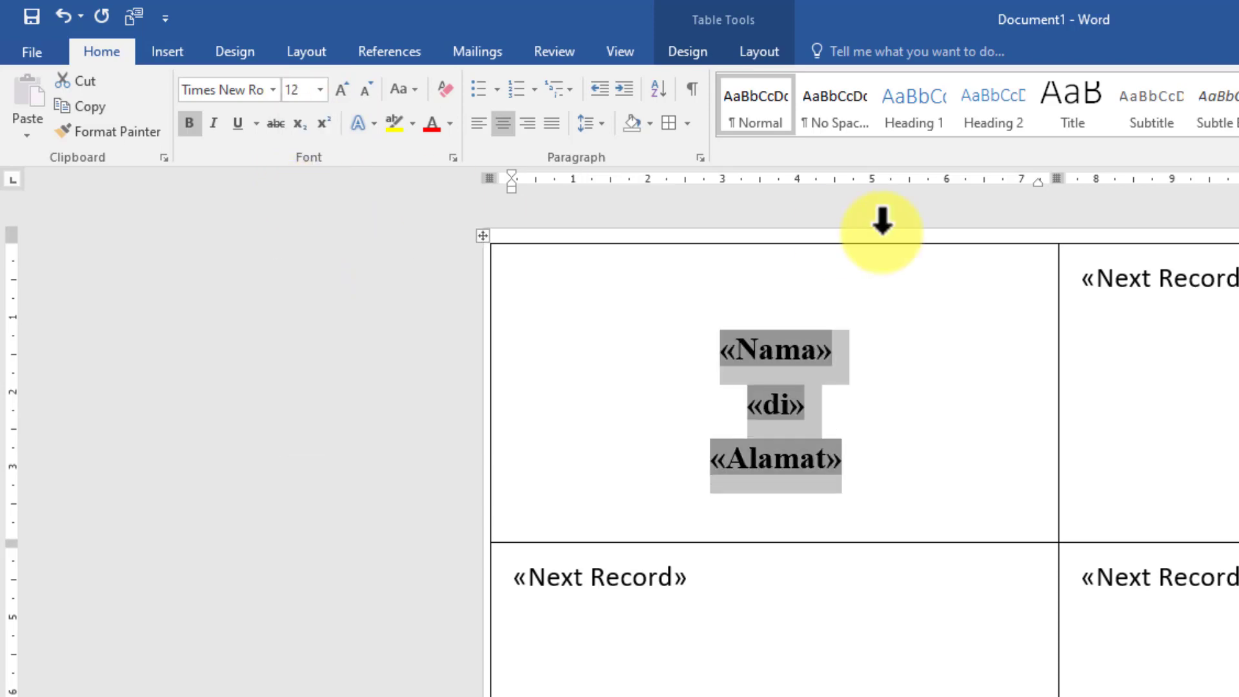
# Adjust the blank lines above the Nama field in the first label, removing one and putting one back
pyautogui.click(763, 310)
pyautogui.press('BackSpace')
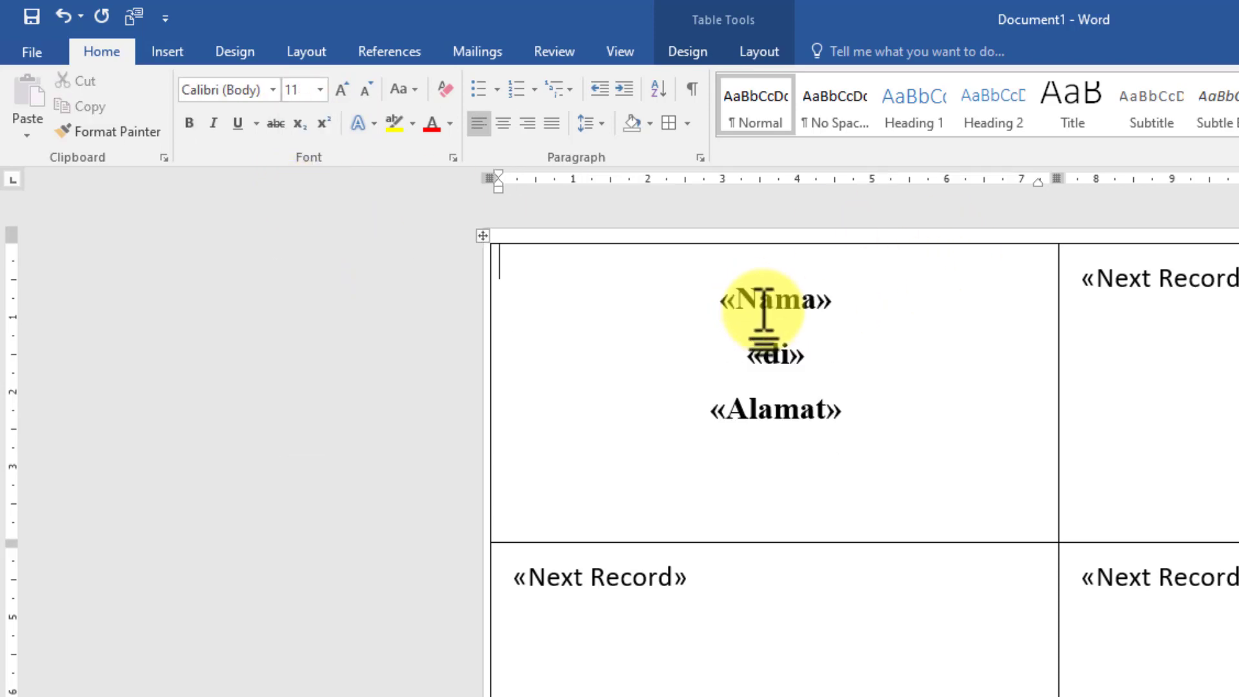
pyautogui.hotkey('ctrl', 'z')
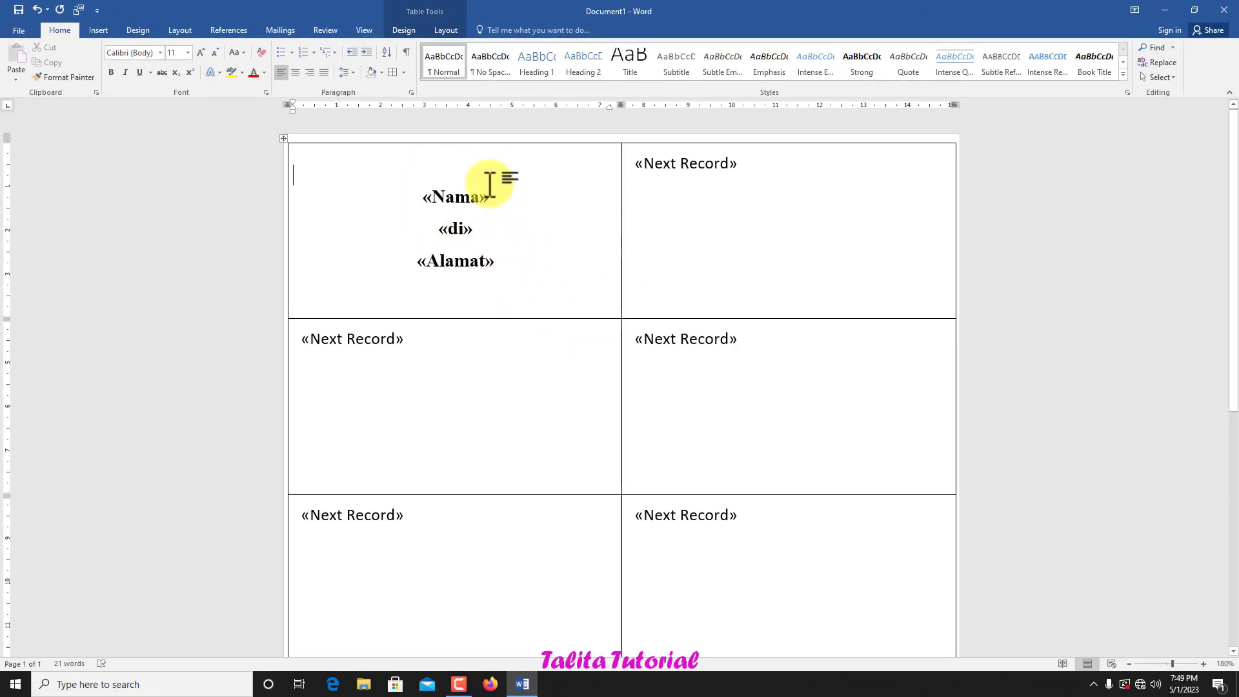
# Preview the merged data in the labels and update all labels to repeat the first label's layout
pyautogui.click(289, 27)
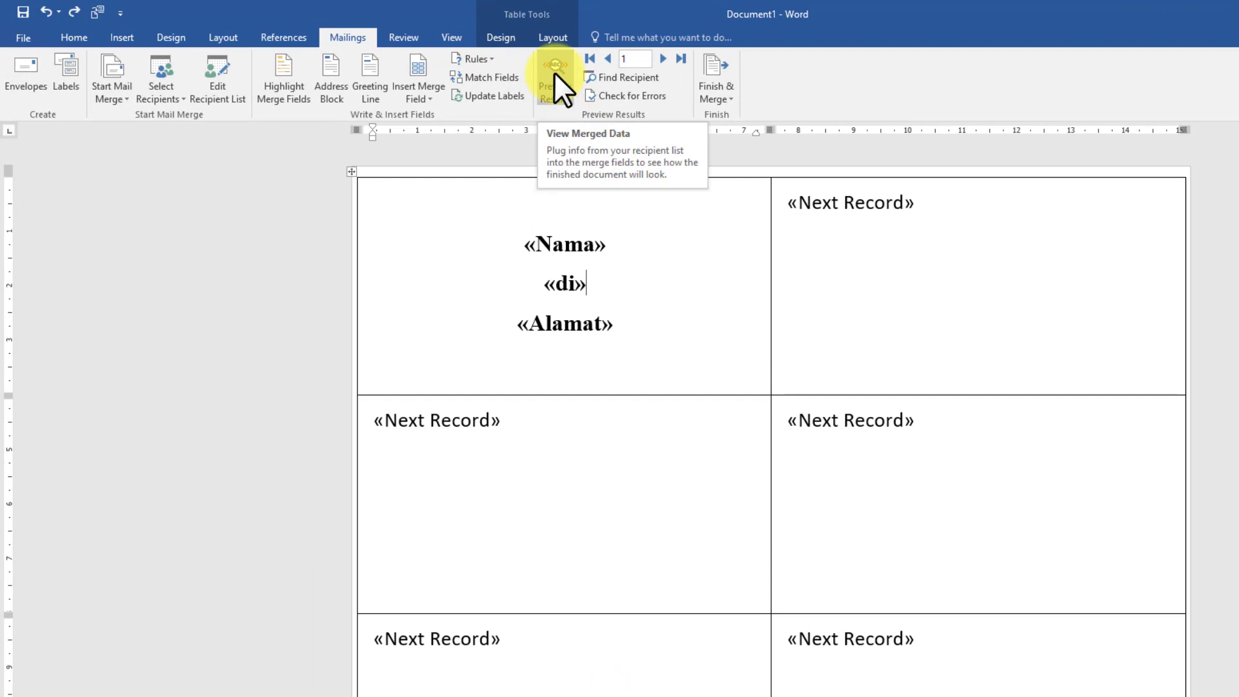
pyautogui.click(553, 71)
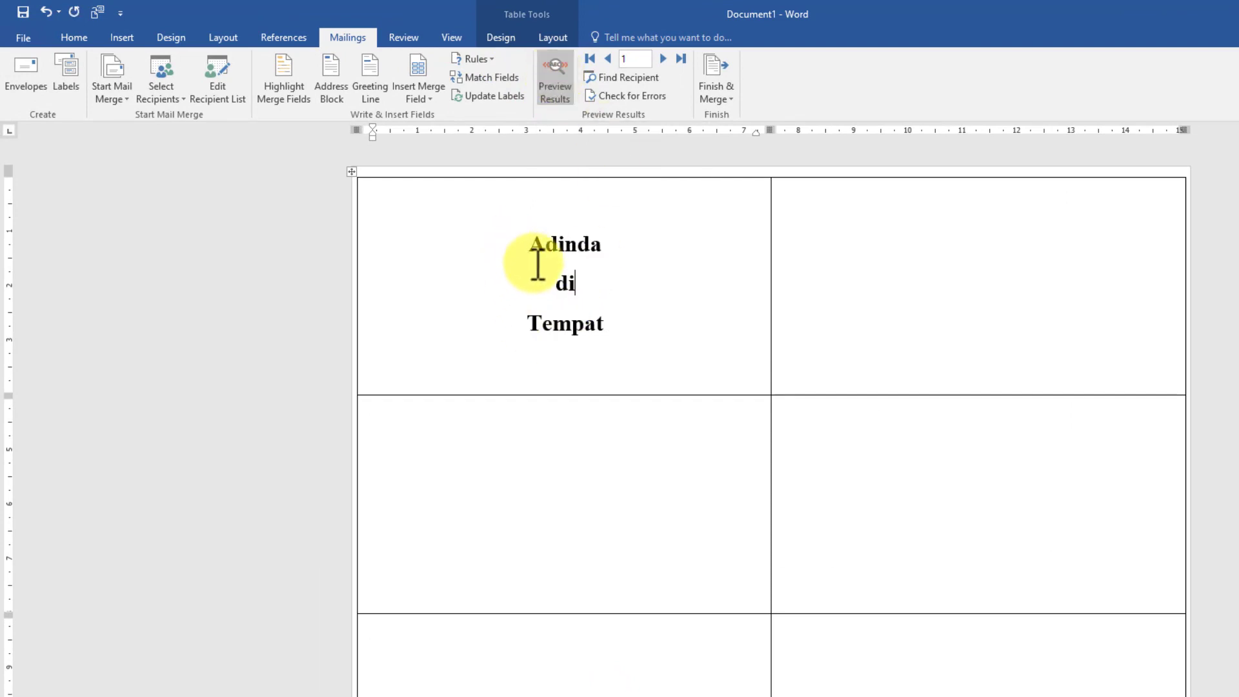
pyautogui.click(585, 272)
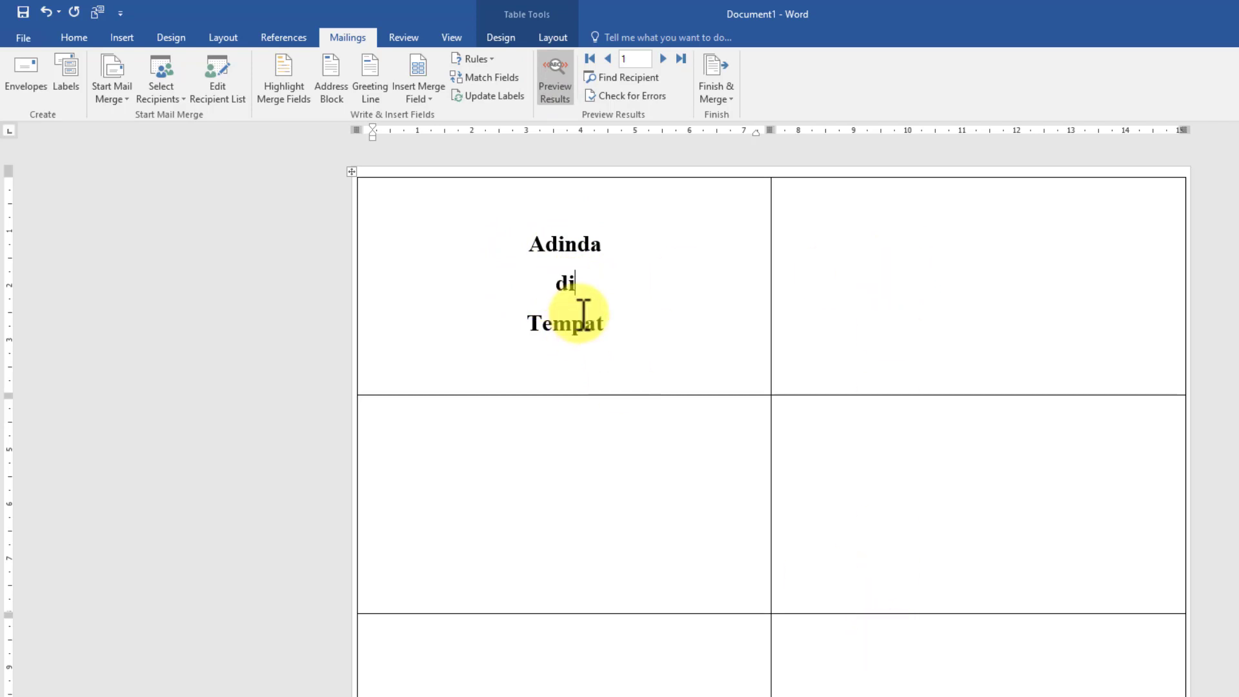
pyautogui.click(492, 95)
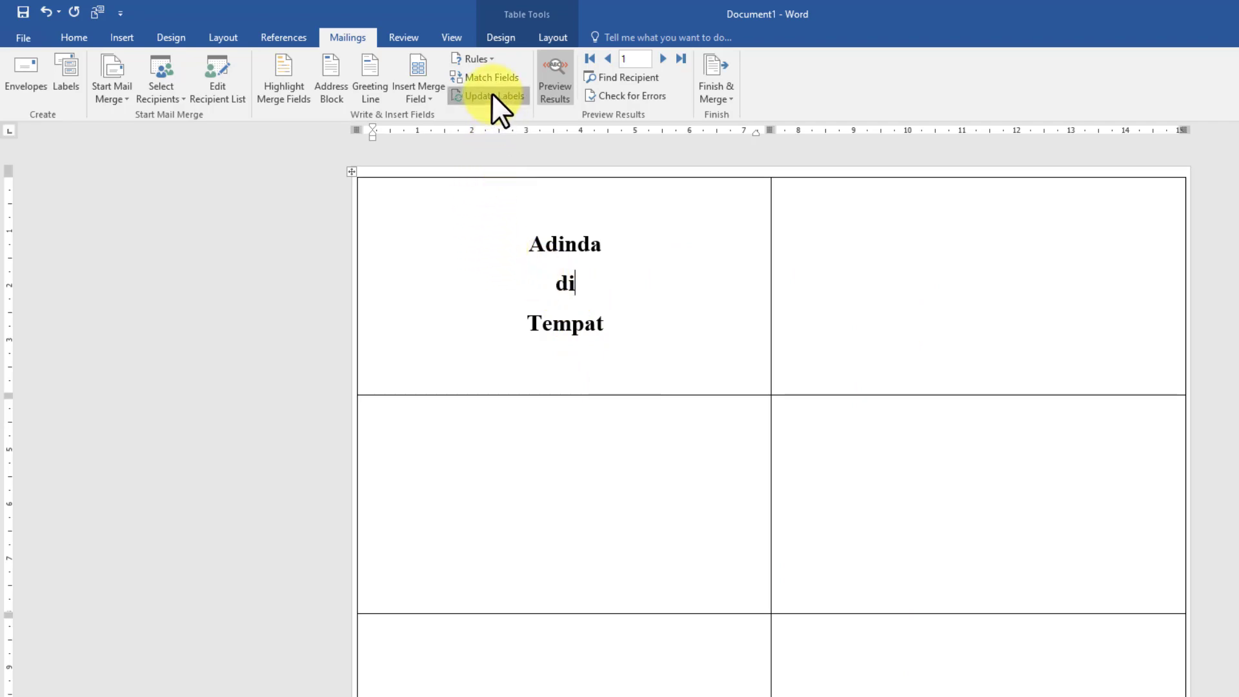
pyautogui.scroll(-2, 903, 590)
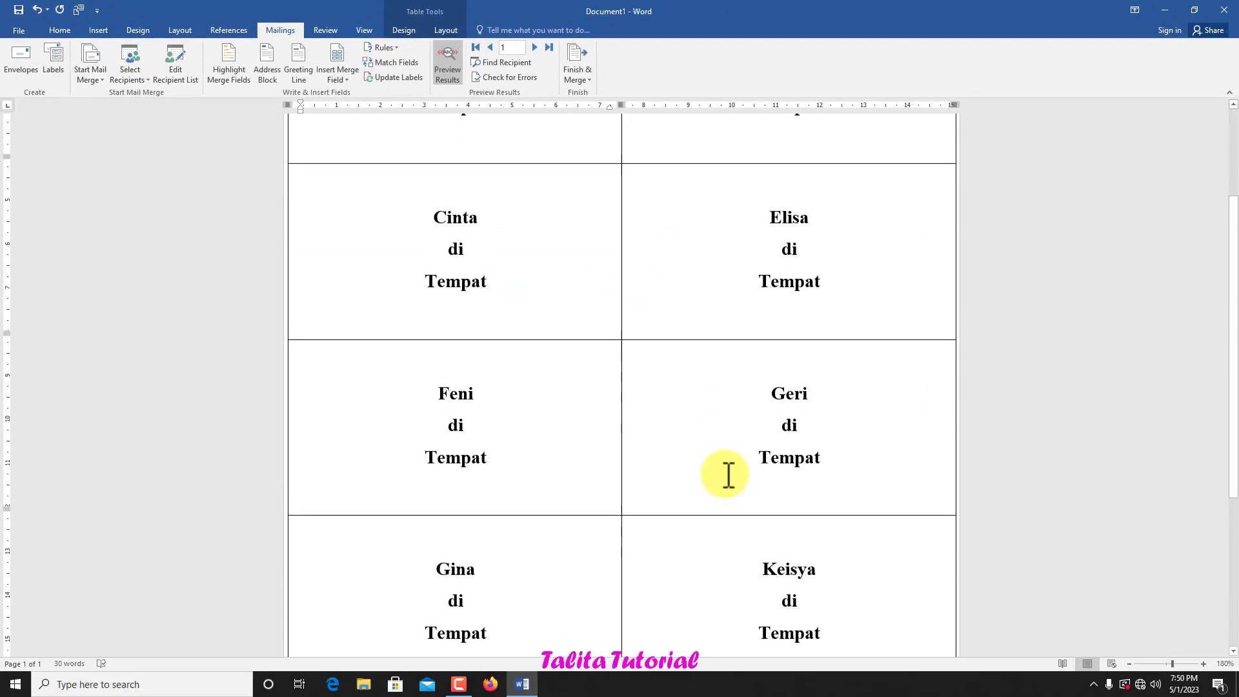
pyautogui.scroll(-4, 728, 475)
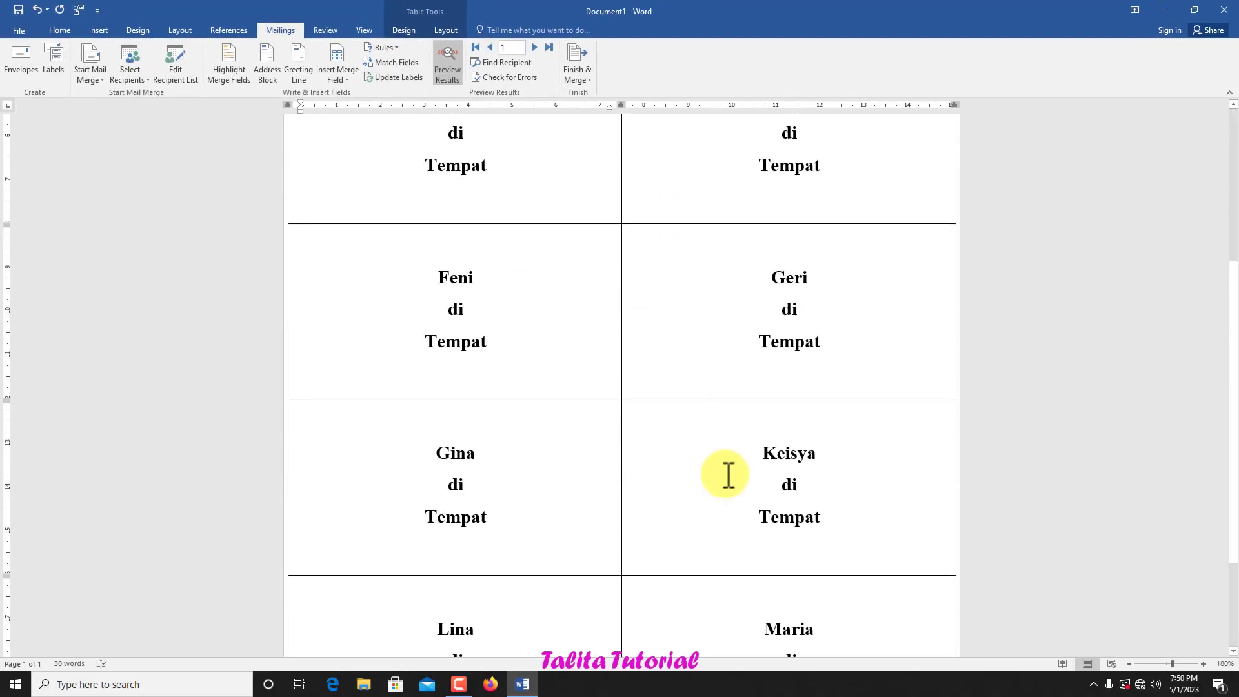
pyautogui.scroll(6, 727, 476)
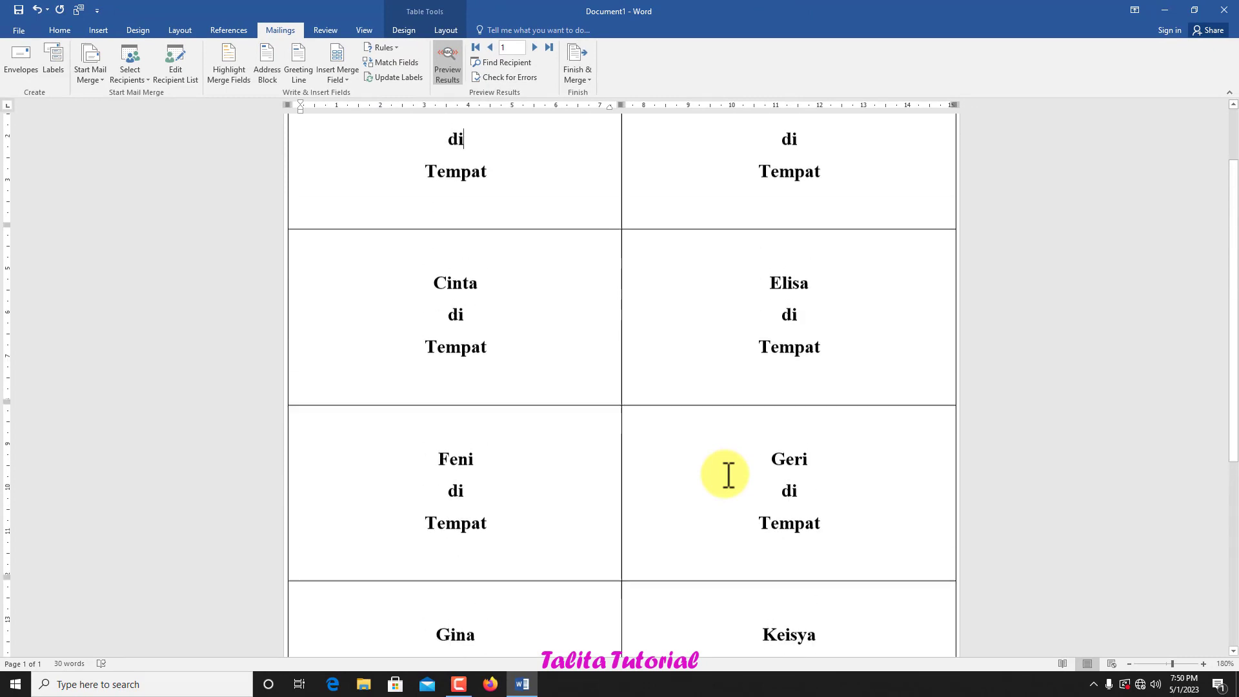
# Examine the whole page of merged labels at 100% zoom
pyautogui.click(1128, 663)
pyautogui.click(1129, 664)
pyautogui.click(1128, 663)
pyautogui.click(1129, 663)
pyautogui.click(1129, 663)
pyautogui.click(1128, 663)
pyautogui.click(1129, 663)
pyautogui.click(1129, 663)
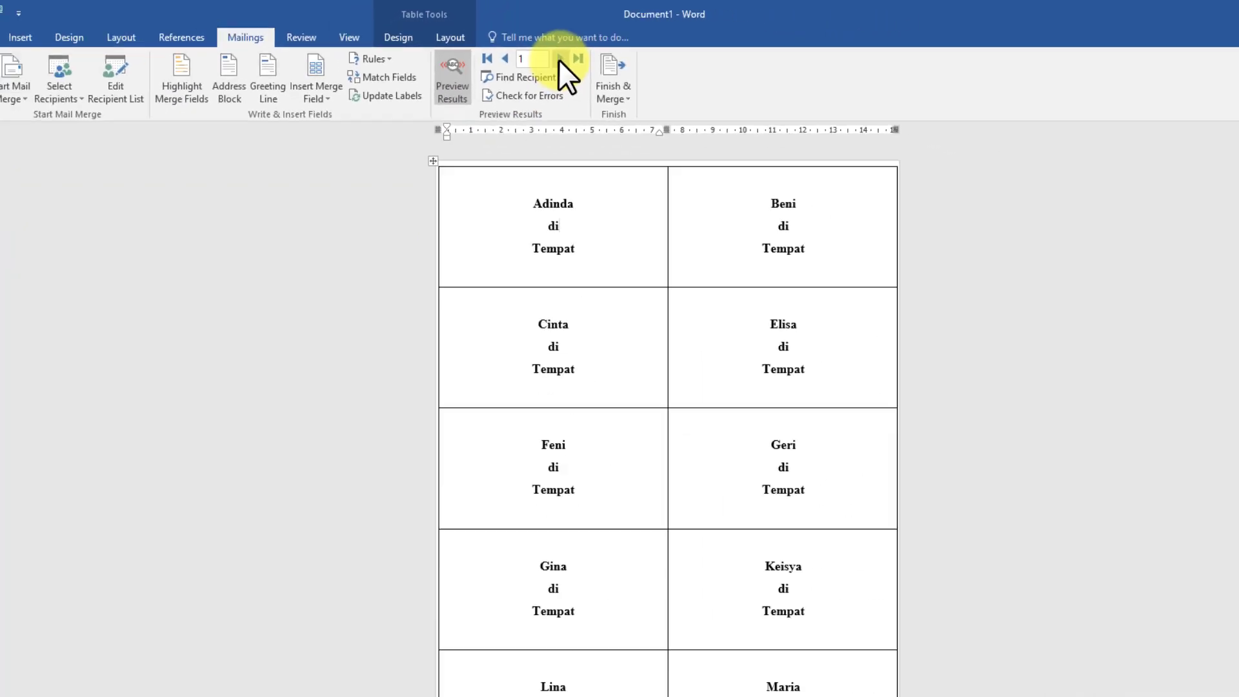
# Browse the previewed records through to the last one, return to the first record, and check the label page's print preview
pyautogui.click(560, 59)
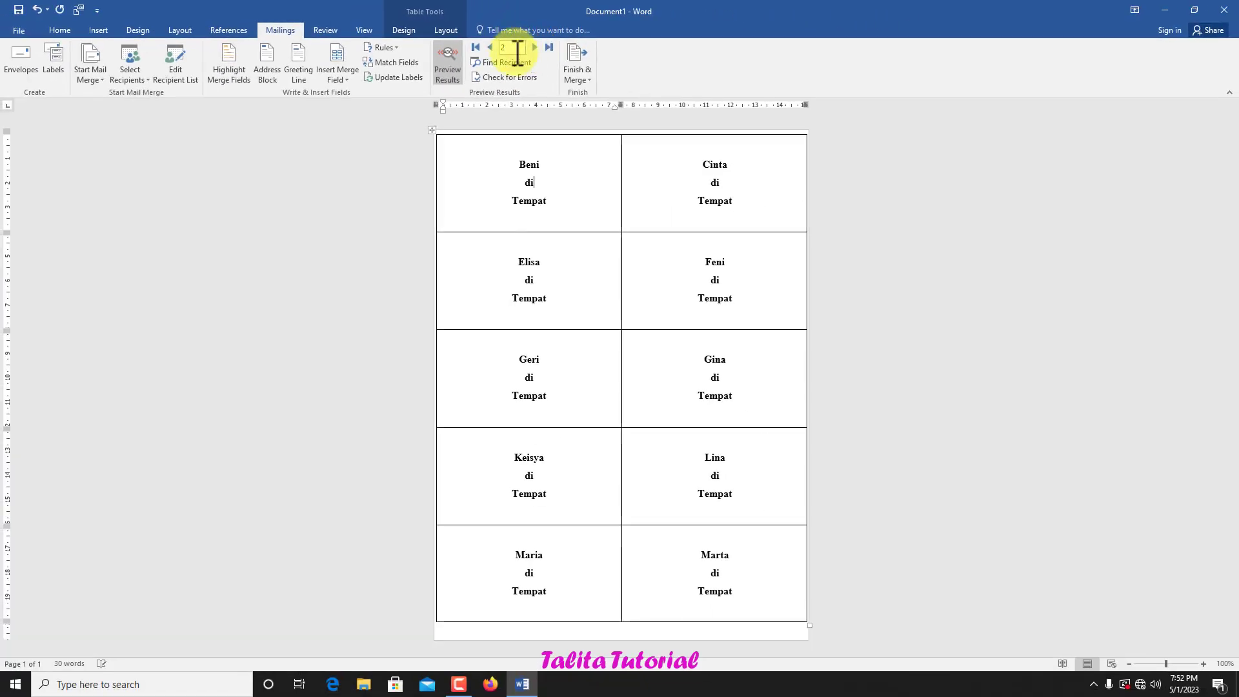
pyautogui.click(487, 47)
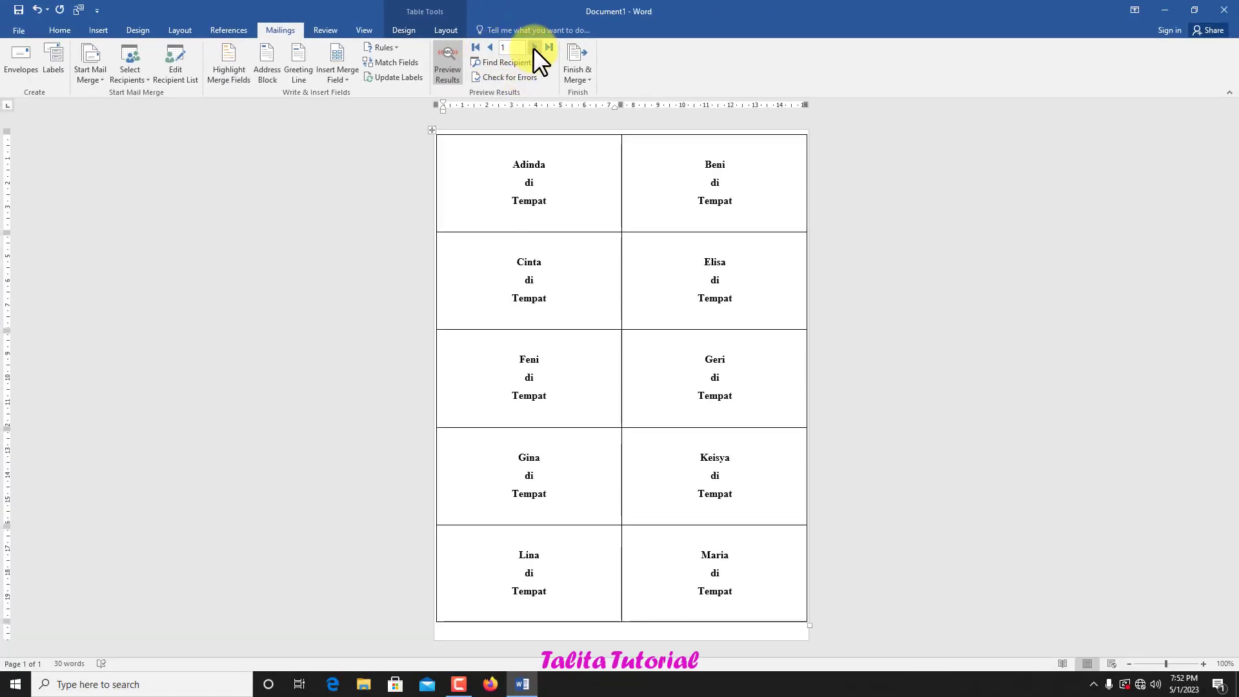
pyautogui.click(534, 48)
pyautogui.click(533, 48)
pyautogui.click(533, 48)
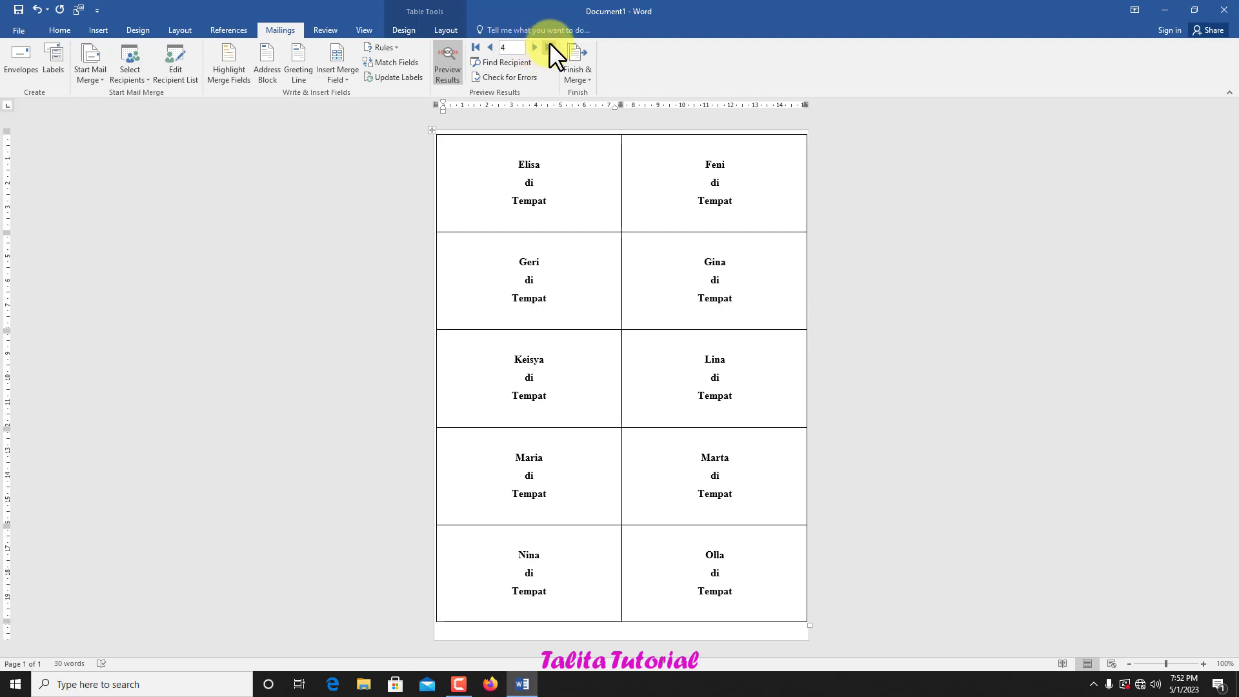
pyautogui.click(549, 47)
pyautogui.click(475, 48)
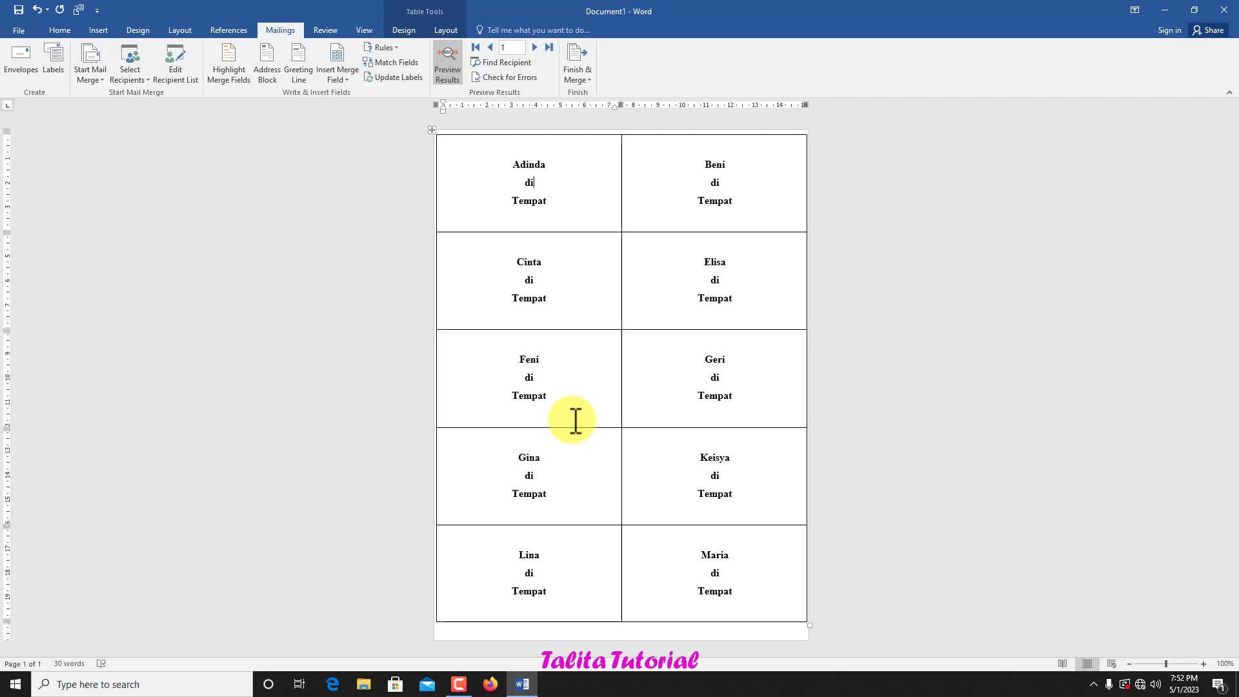
pyautogui.hotkey('ctrl', 'p')
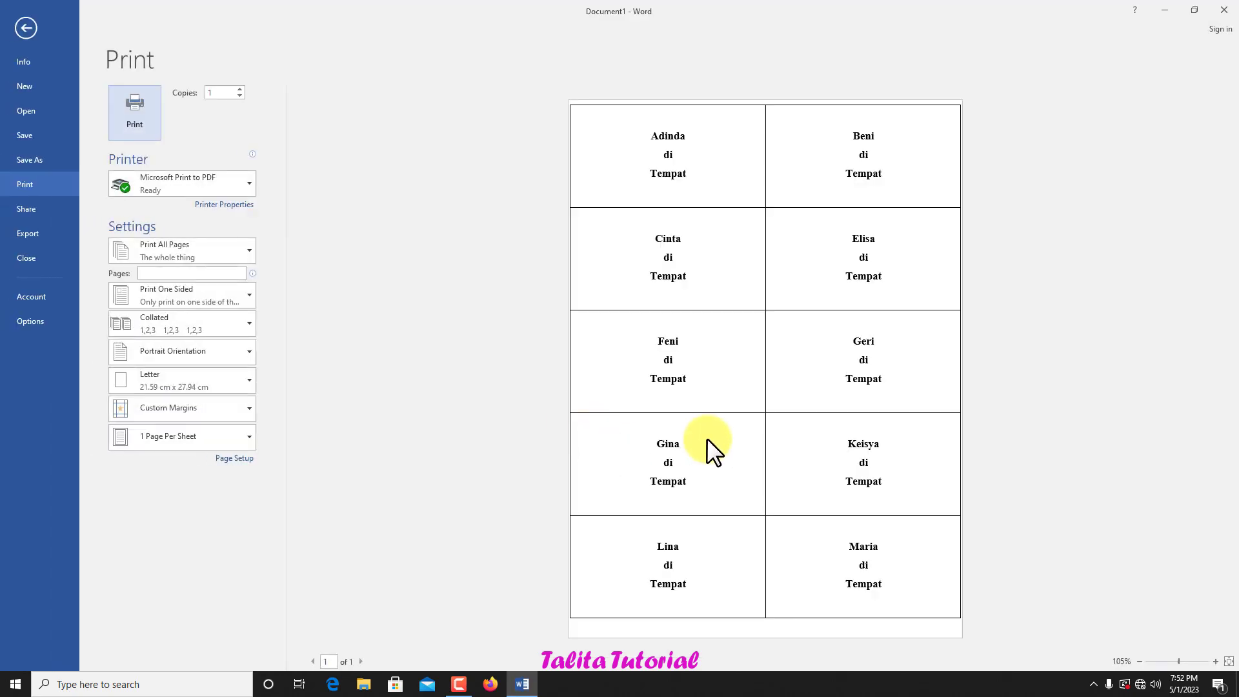
pyautogui.click(25, 28)
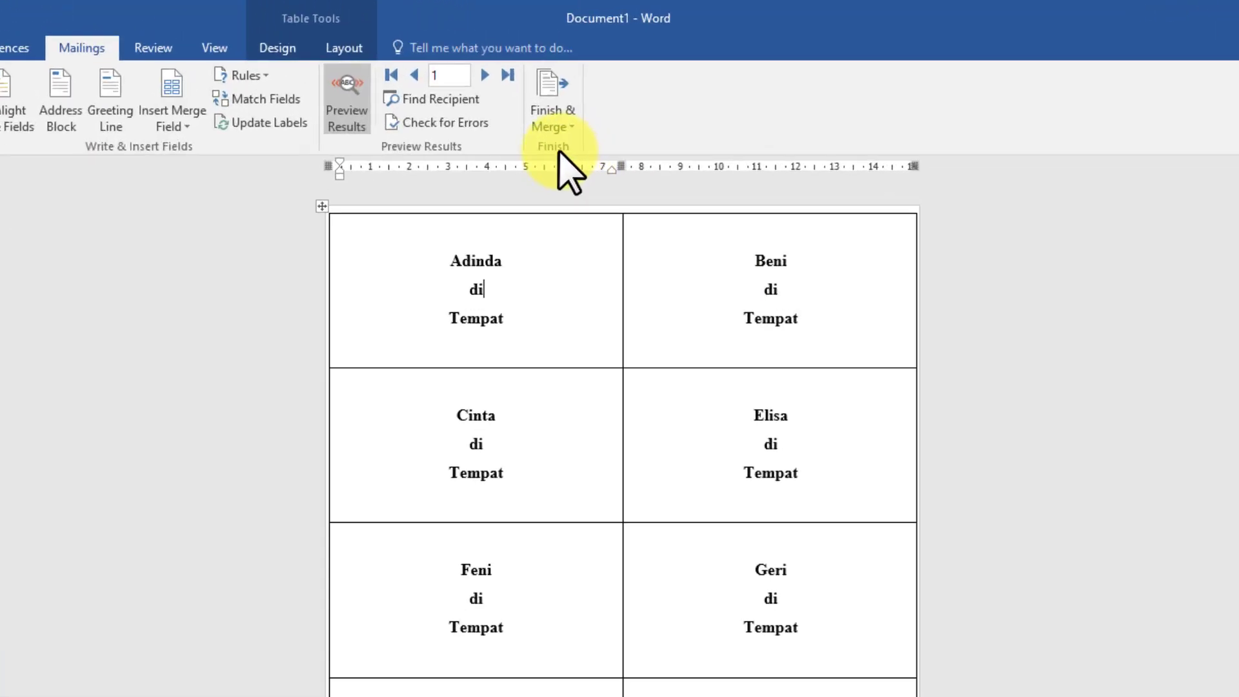
# Start merging the labels to the printer, choosing a from-to range of records instead of all
pyautogui.click(545, 162)
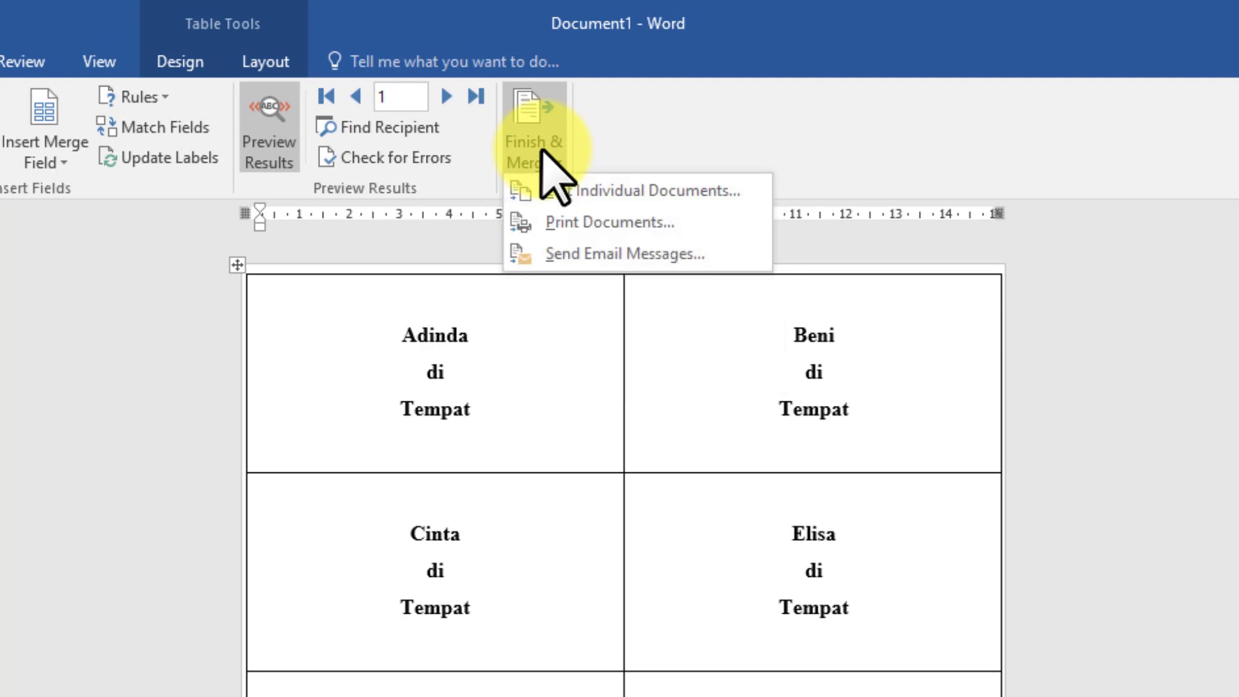
pyautogui.click(651, 226)
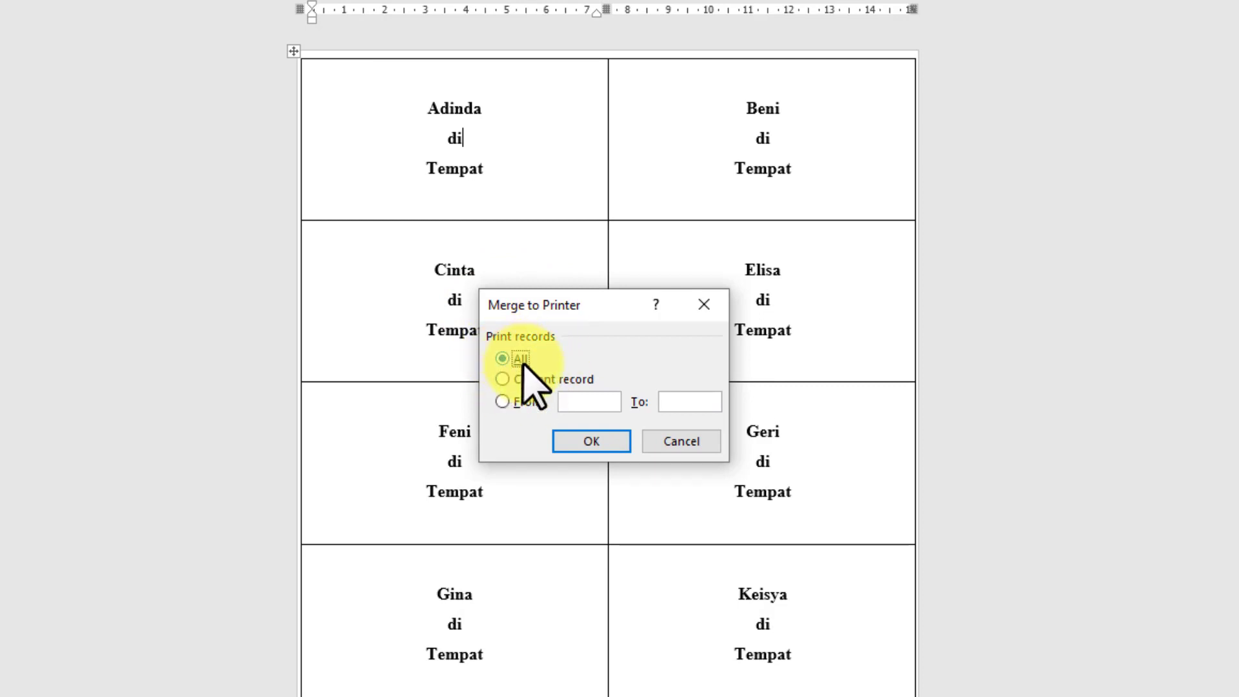
pyautogui.click(502, 403)
pyautogui.click(582, 409)
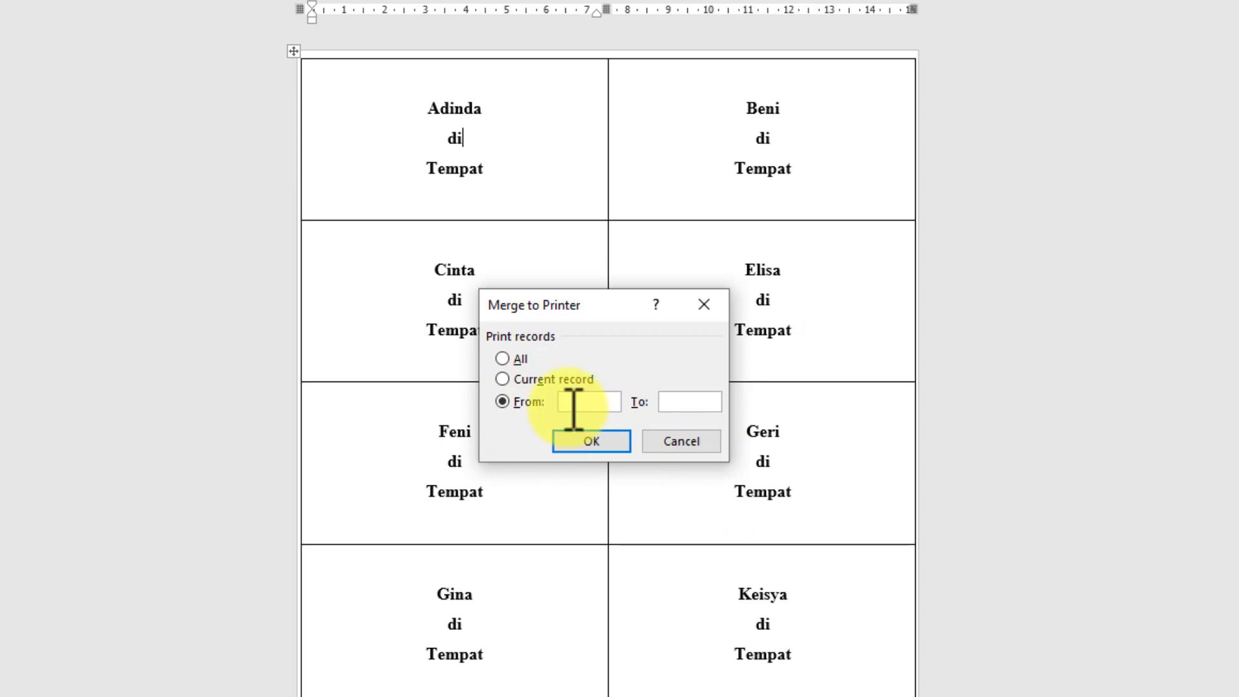